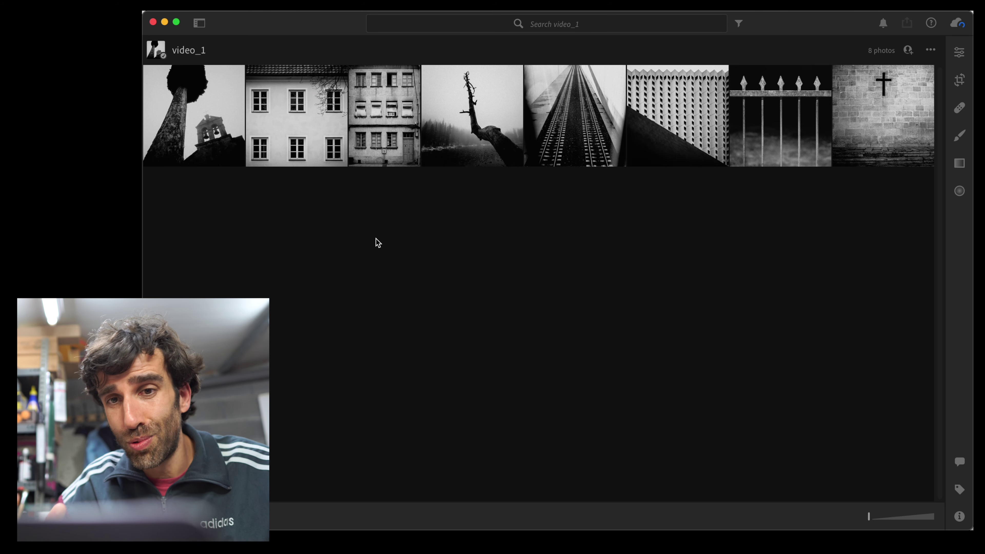
Step: Open the building facade photo, compare it with the colour original, and show its Geometry settings
{"action": "double_click", "coordinate": [387, 122]}
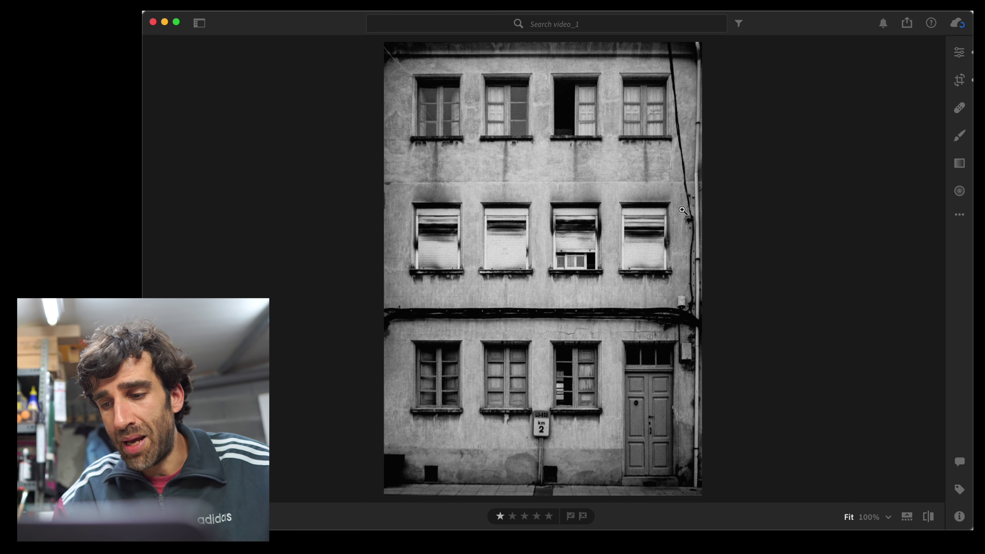
{"action": "key", "text": "backslash"}
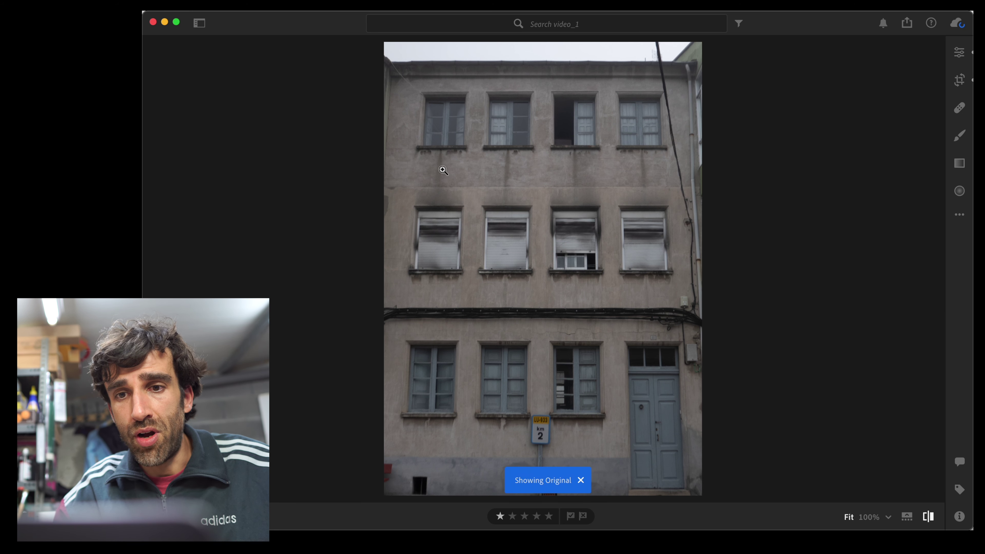
{"action": "key", "text": "backslash"}
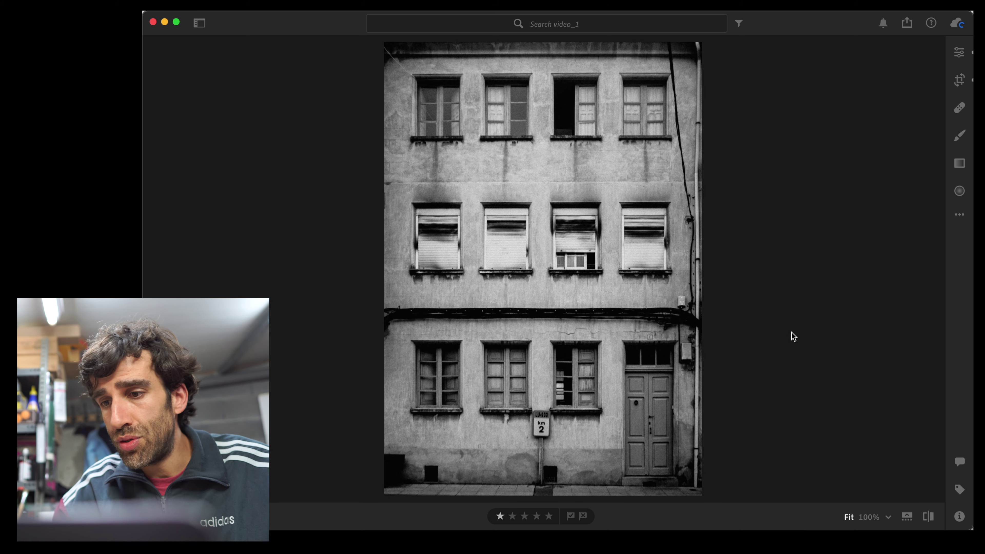
{"action": "key", "text": "e"}
{"action": "left_click", "coordinate": [808, 349]}
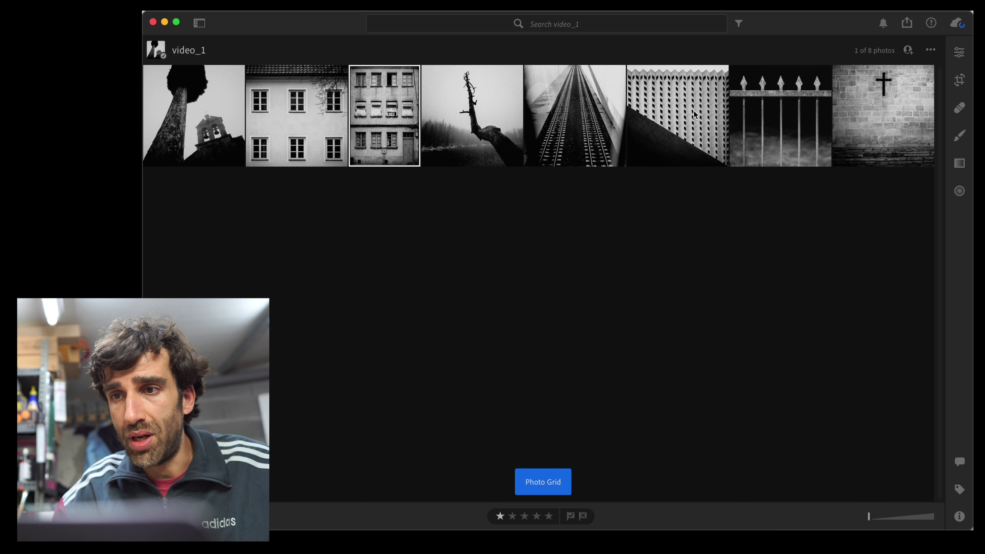
Step: Compare the diagonal building photo's −45 vertical perspective edit with its original, then open the tree photo
{"action": "left_click", "coordinate": [693, 115]}
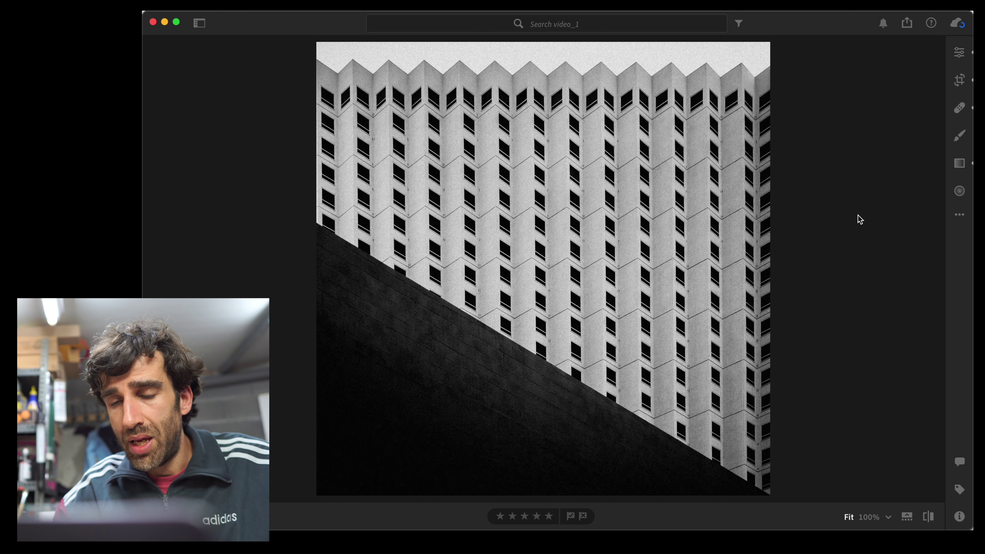
{"action": "key", "text": "backslash"}
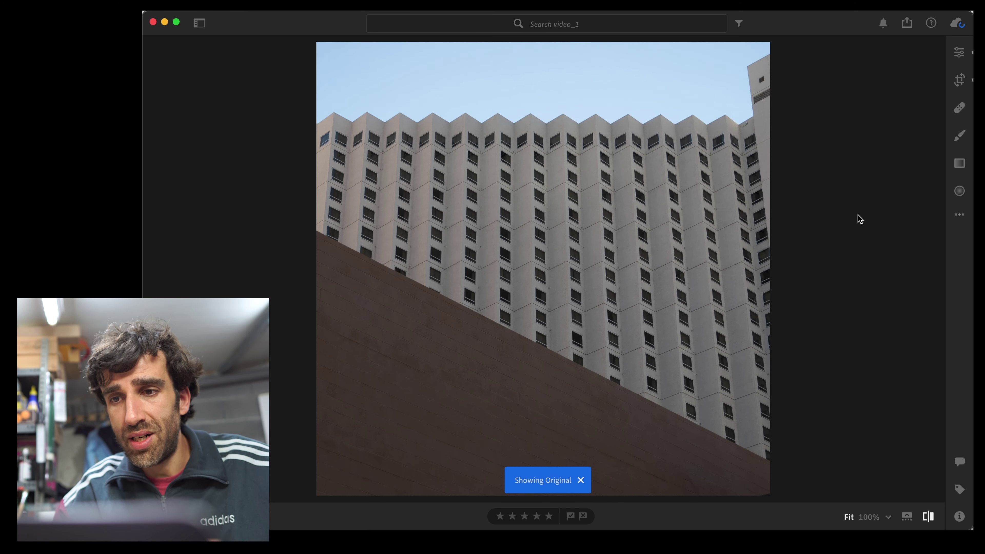
{"action": "key", "text": "backslash"}
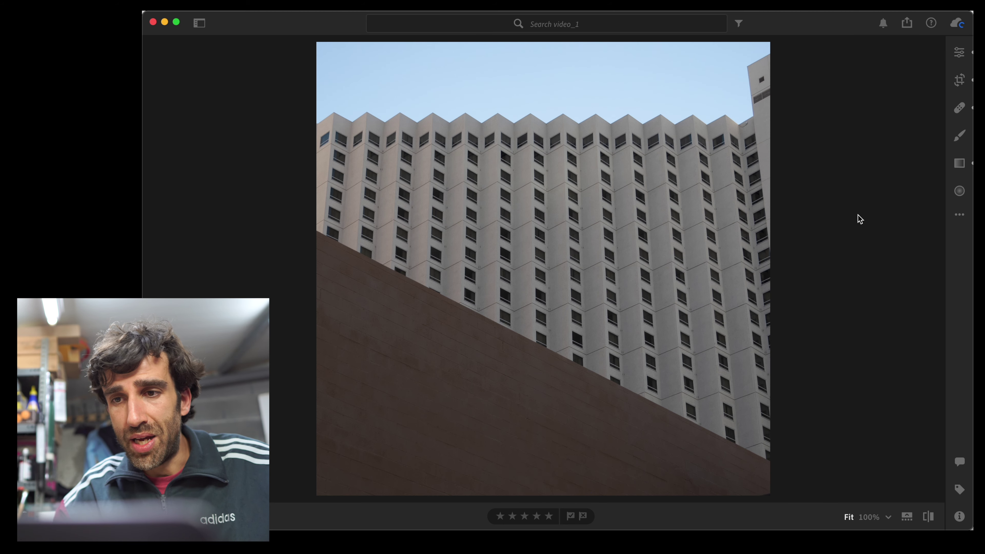
{"action": "key", "text": "e"}
{"action": "scroll", "coordinate": [885, 334], "scroll_direction": "down", "scroll_amount": 3}
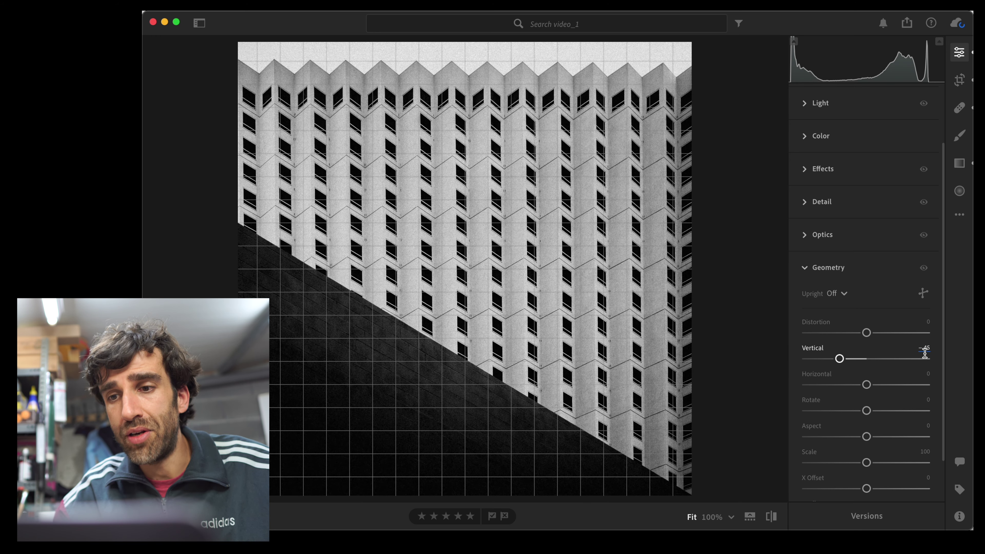
{"action": "key", "text": "backslash"}
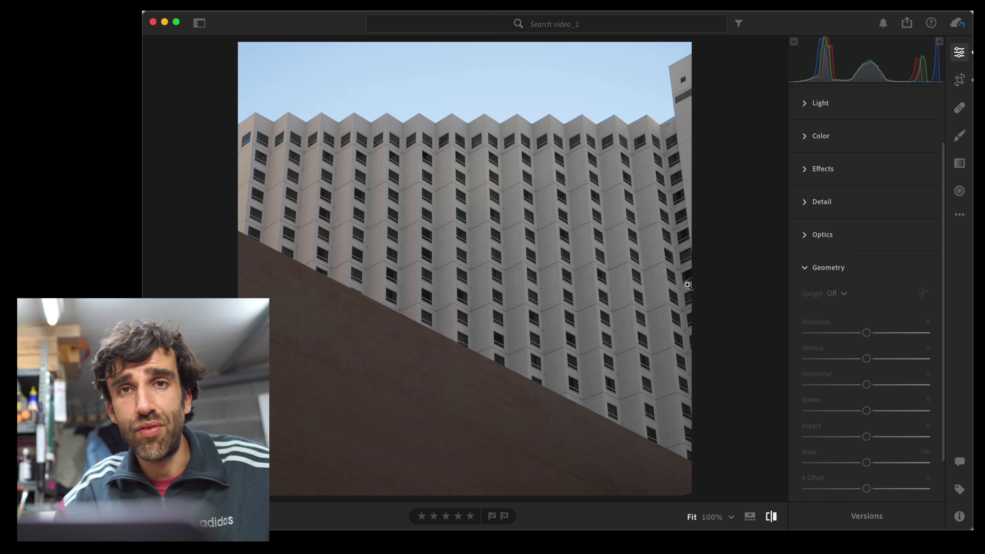
{"action": "key", "text": "backslash"}
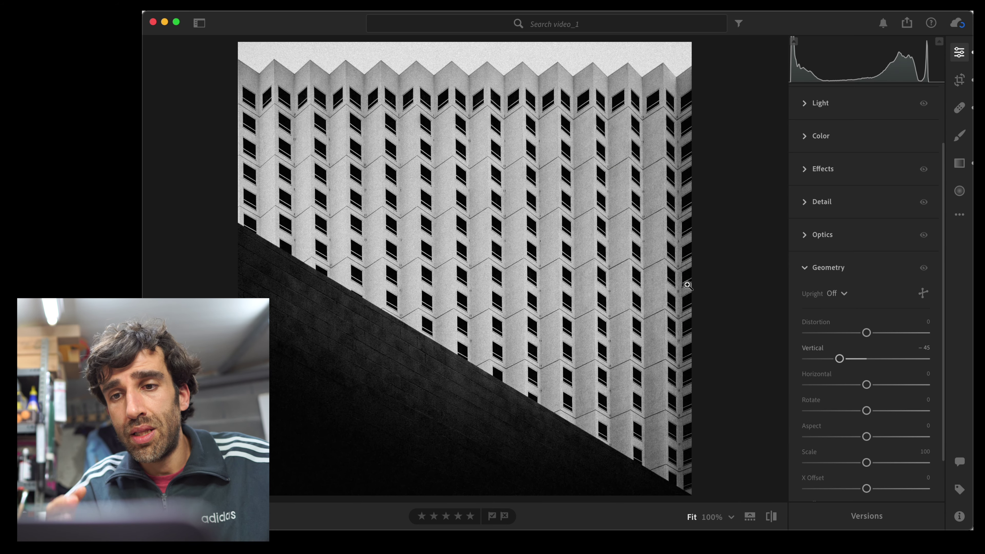
{"action": "key", "text": "g"}
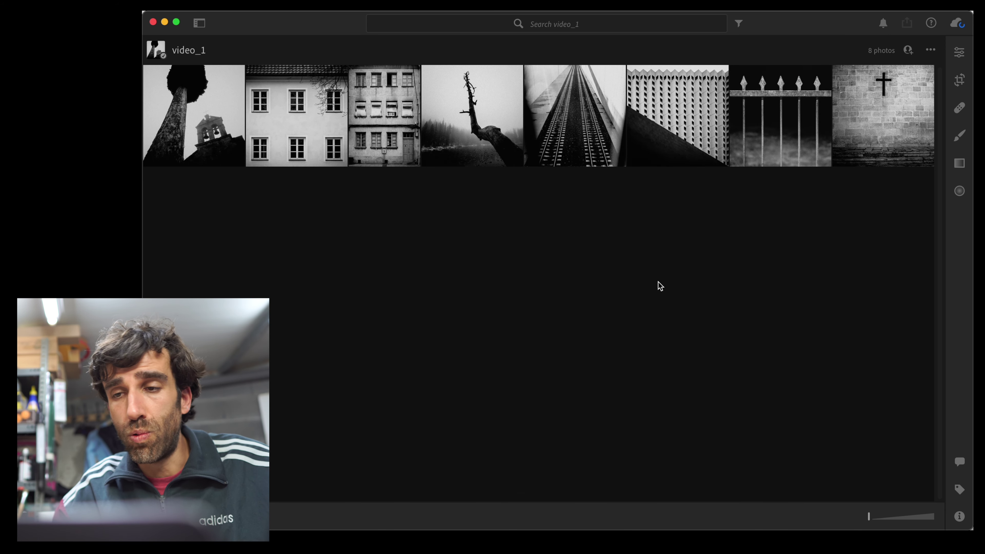
{"action": "double_click", "coordinate": [237, 151]}
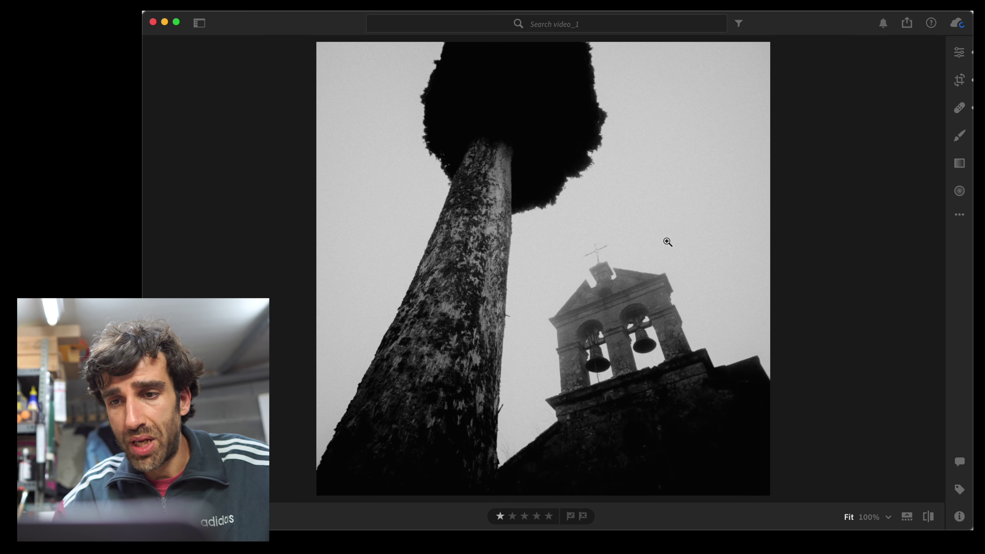
Step: In Geometry, try a −41 vertical perspective on the tree photo, then reset it to 0
{"action": "key", "text": "e"}
{"action": "scroll", "coordinate": [853, 305], "scroll_direction": "down", "scroll_amount": 3}
{"action": "mouse_move", "coordinate": [866, 351]}
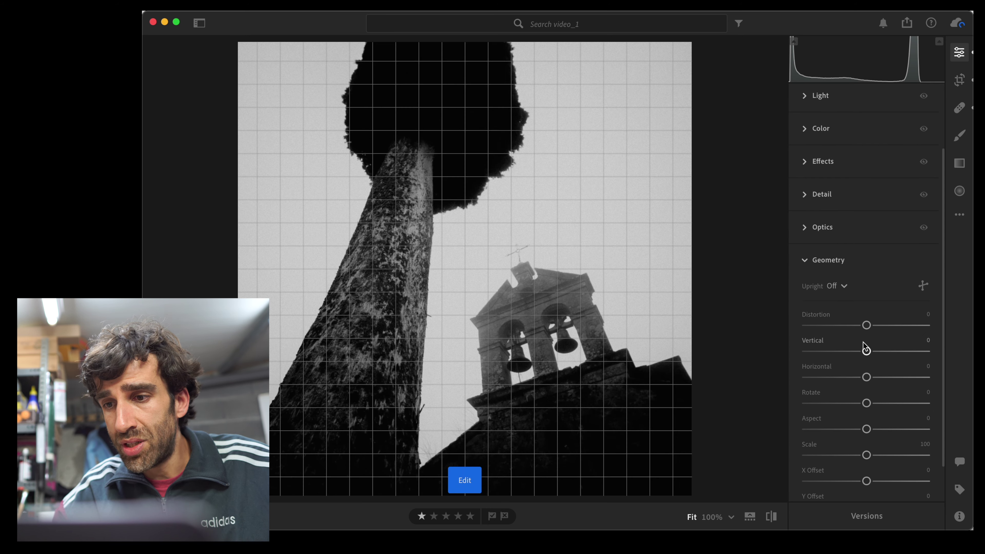
{"action": "left_click_drag", "start_coordinate": [866, 351], "coordinate": [842, 352]}
{"action": "double_click", "coordinate": [842, 351]}
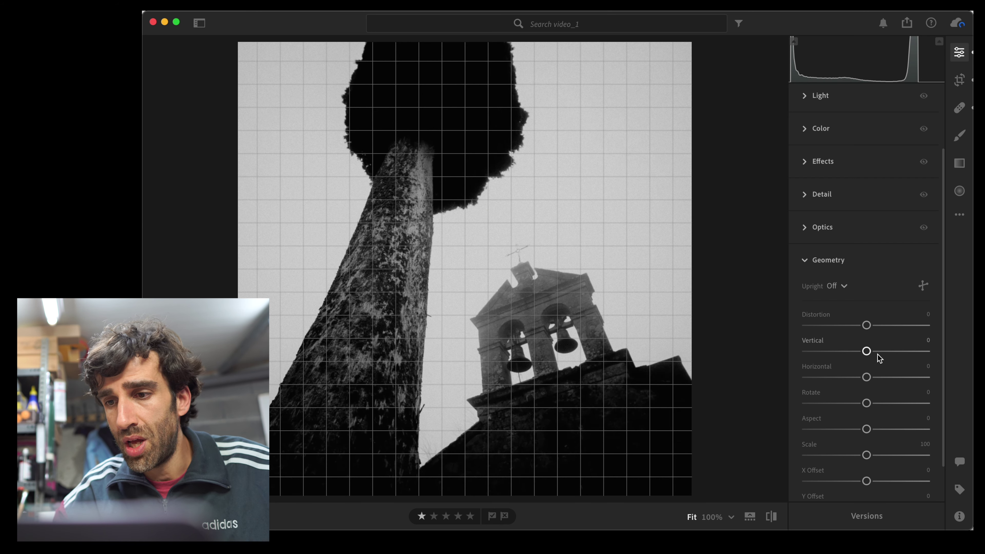
Step: Set Vertical perspective to +39, compare against 0, then open the railway tunnel photo from the grid
{"action": "mouse_move", "coordinate": [868, 352]}
{"action": "left_mouse_down"}
{"action": "mouse_move", "coordinate": [907, 351]}
{"action": "mouse_move", "coordinate": [884, 355]}
{"action": "left_mouse_up"}
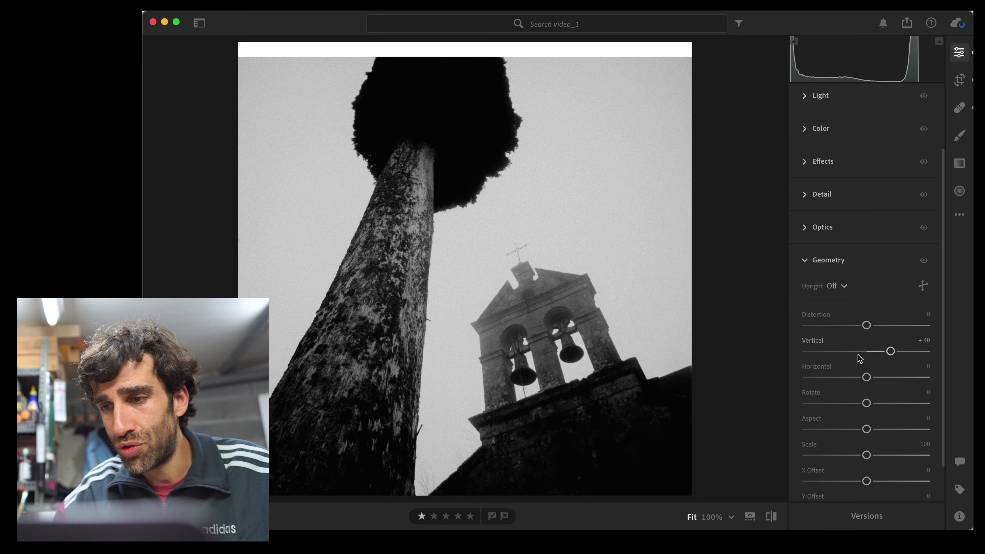
{"action": "left_click_drag", "start_coordinate": [890, 353], "coordinate": [889, 352]}
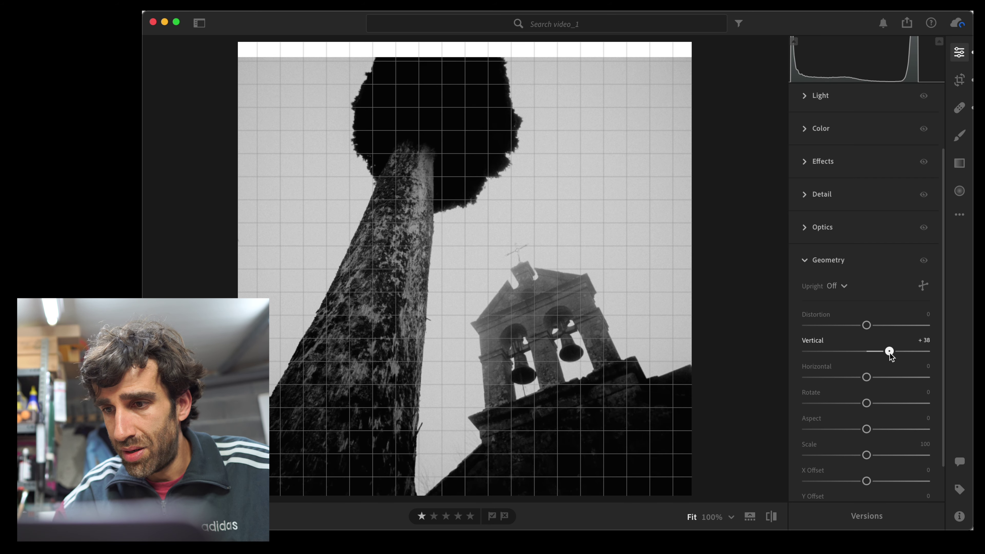
{"action": "left_click_drag", "start_coordinate": [889, 352], "coordinate": [890, 353]}
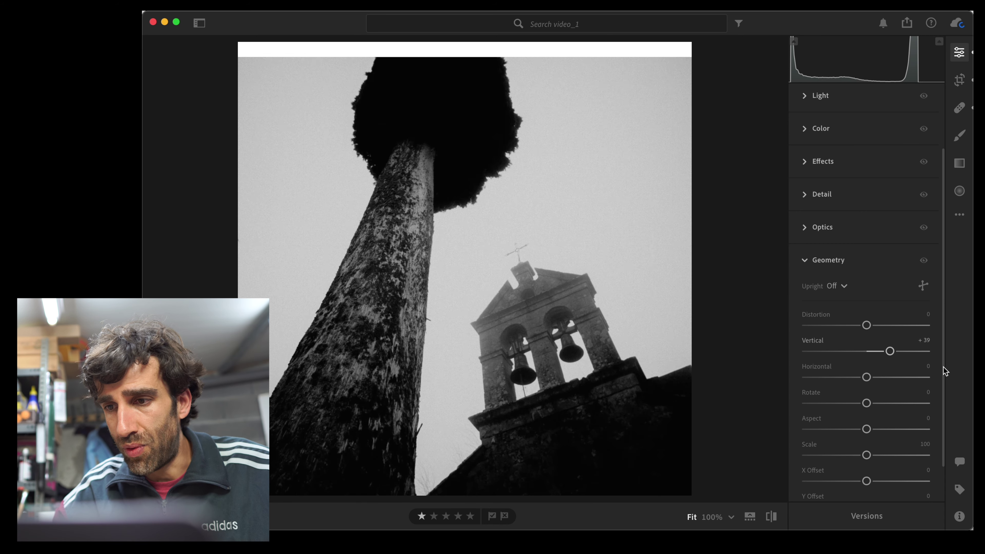
{"action": "double_click", "coordinate": [888, 351]}
{"action": "key", "text": "super+z"}
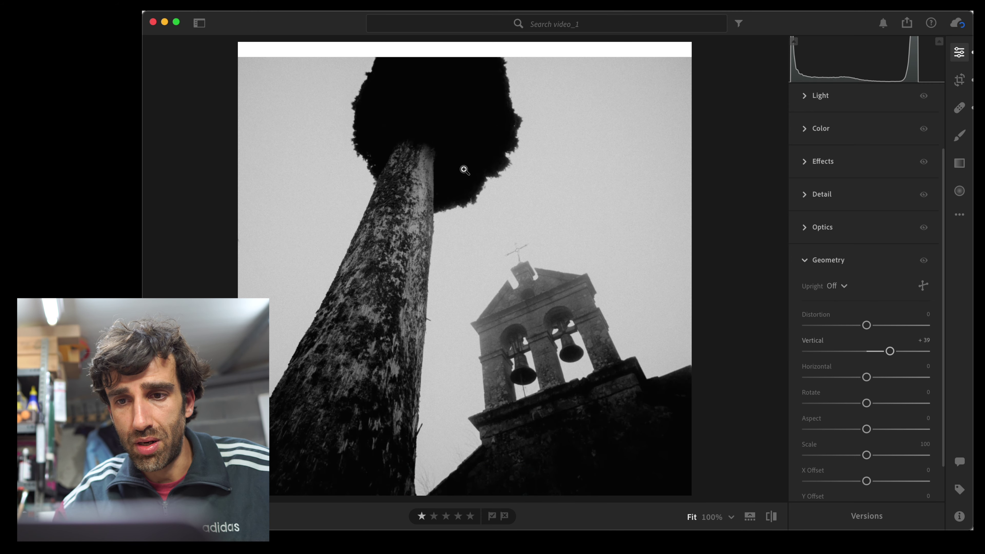
{"action": "key", "text": "g"}
{"action": "double_click", "coordinate": [566, 118]}
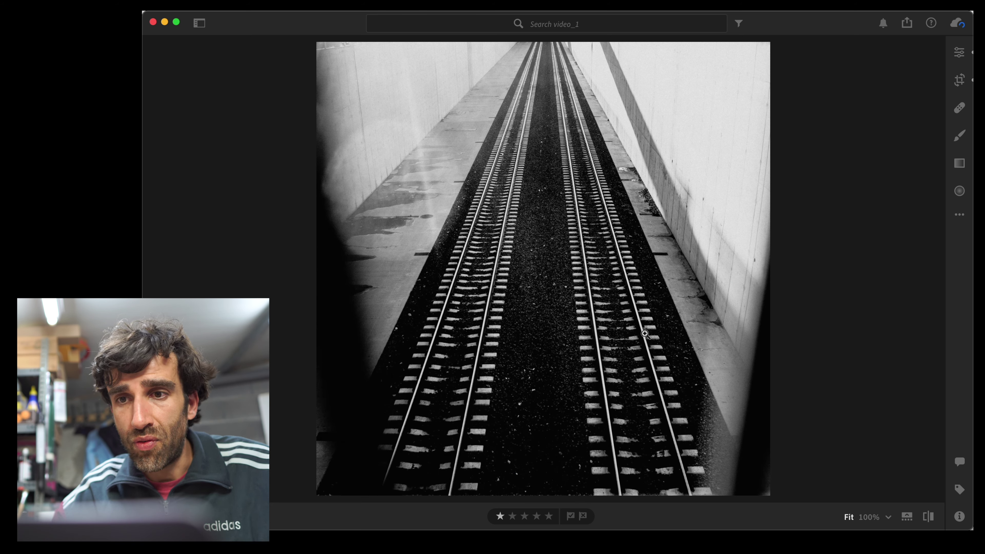
Step: Push the railway tracks' Vertical perspective to +59, compare via undo/redo, then show the grid with the library sidebar
{"action": "key", "text": "e"}
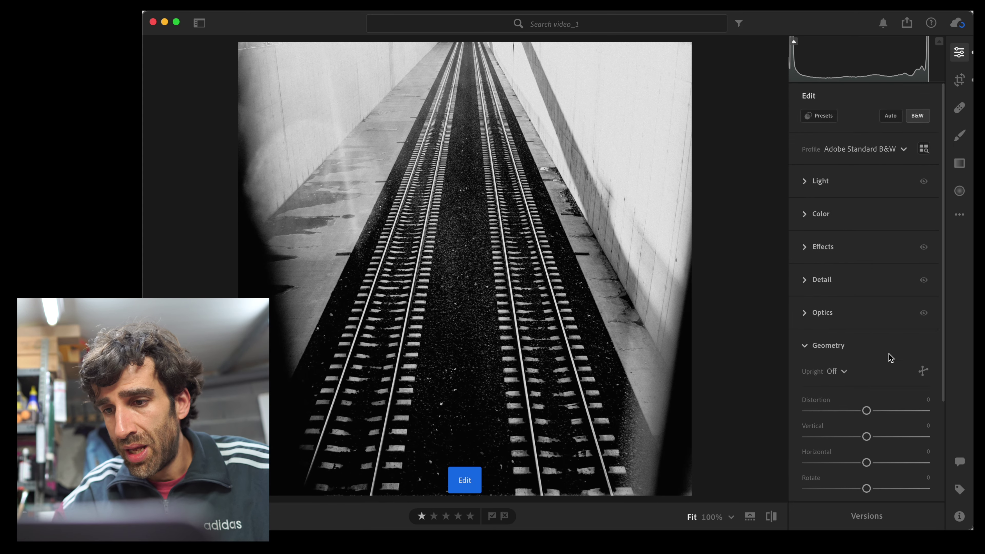
{"action": "left_click_drag", "start_coordinate": [866, 385], "coordinate": [901, 383]}
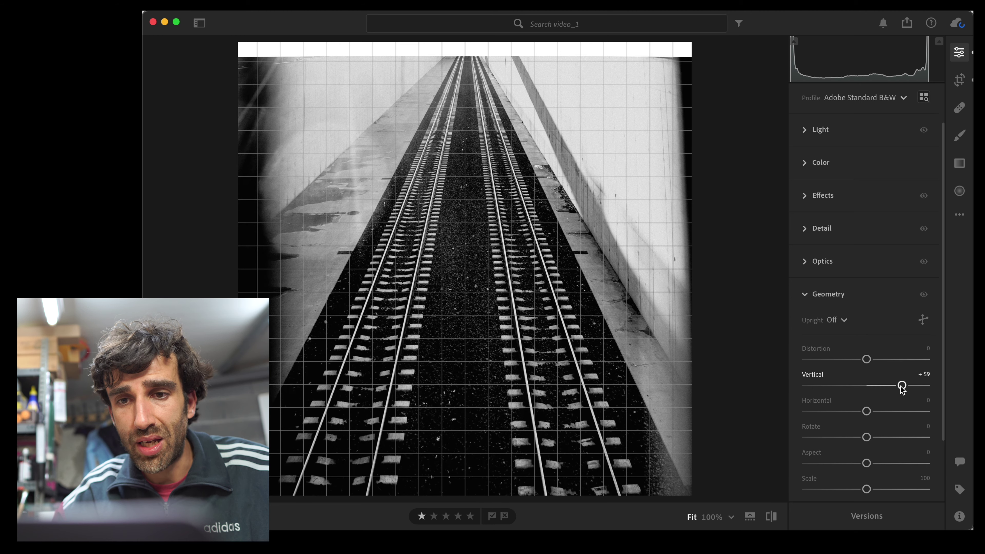
{"action": "key", "text": "super+z"}
{"action": "key", "text": "super+shift+z"}
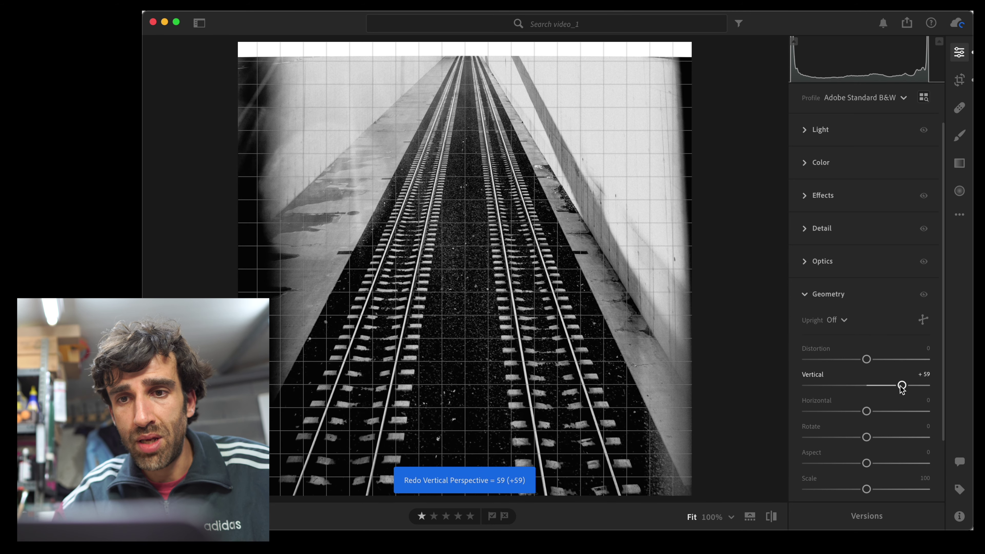
{"action": "key", "text": "g"}
{"action": "key", "text": "p"}
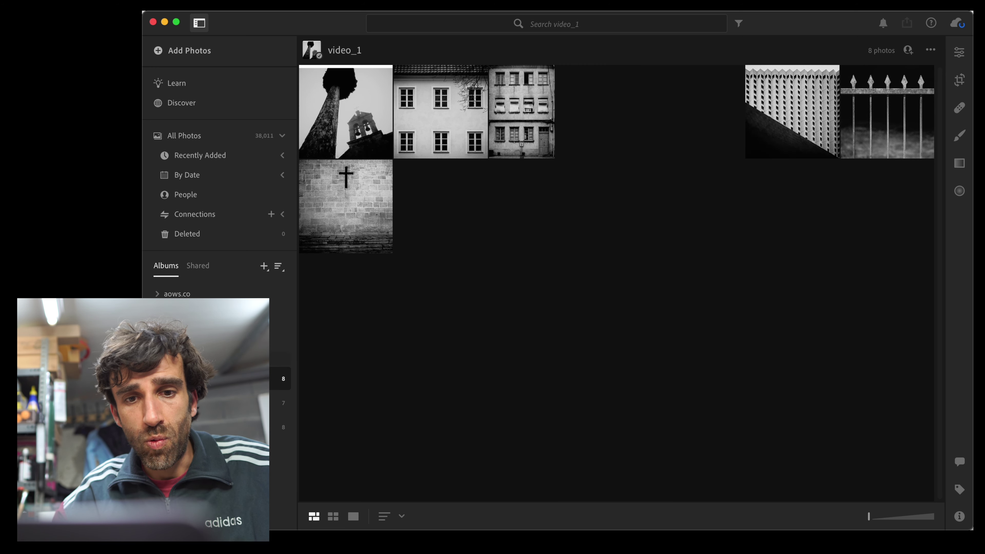
Step: In the video_2 album, open the hanging wire photo's Effects settings and compare the edit with its original
{"action": "left_click", "coordinate": [233, 403]}
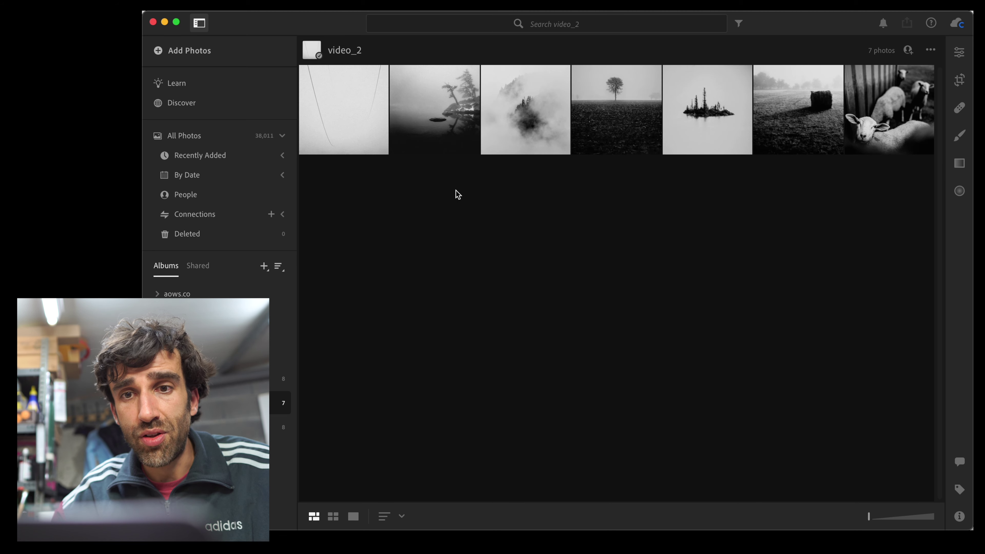
{"action": "double_click", "coordinate": [333, 139]}
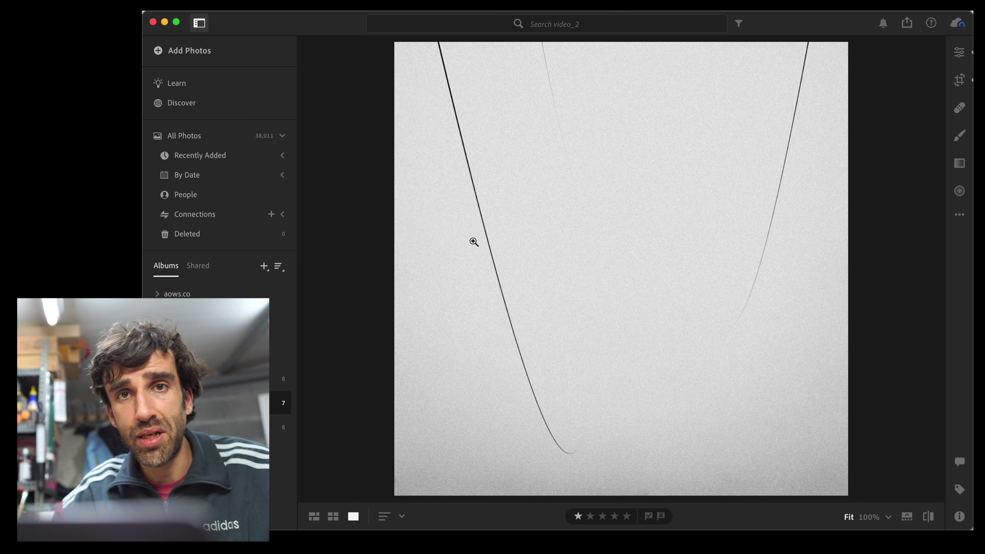
{"action": "key", "text": "e"}
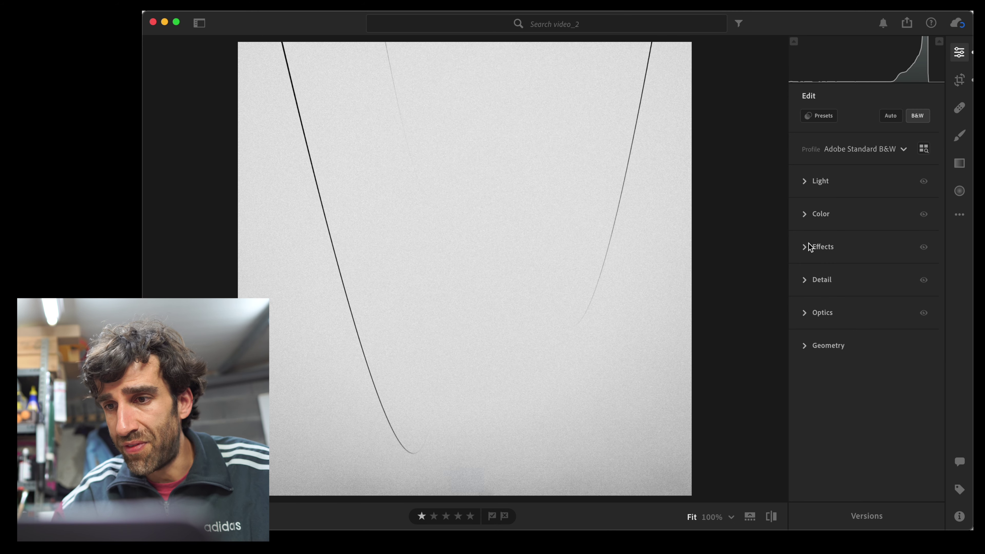
{"action": "left_click", "coordinate": [808, 247]}
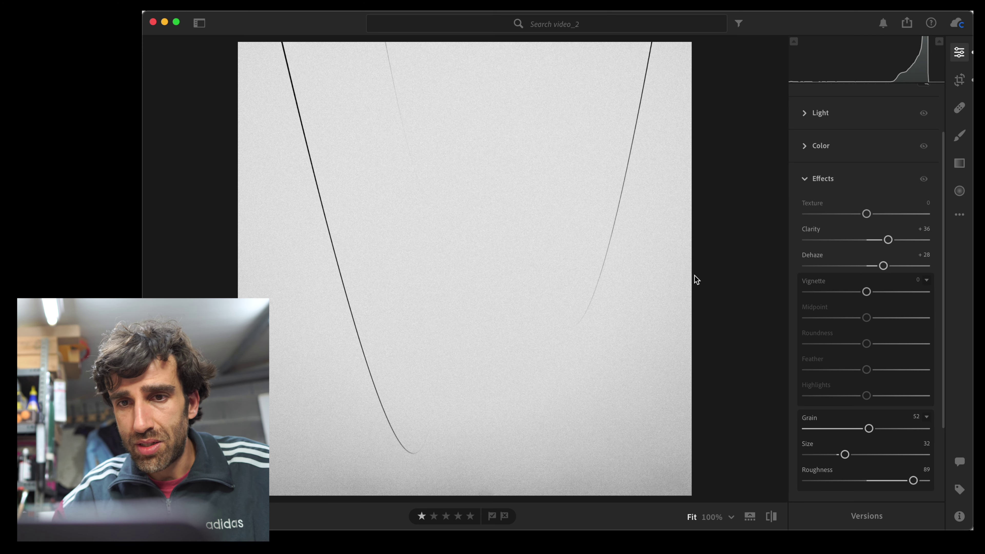
{"action": "key", "text": "backslash"}
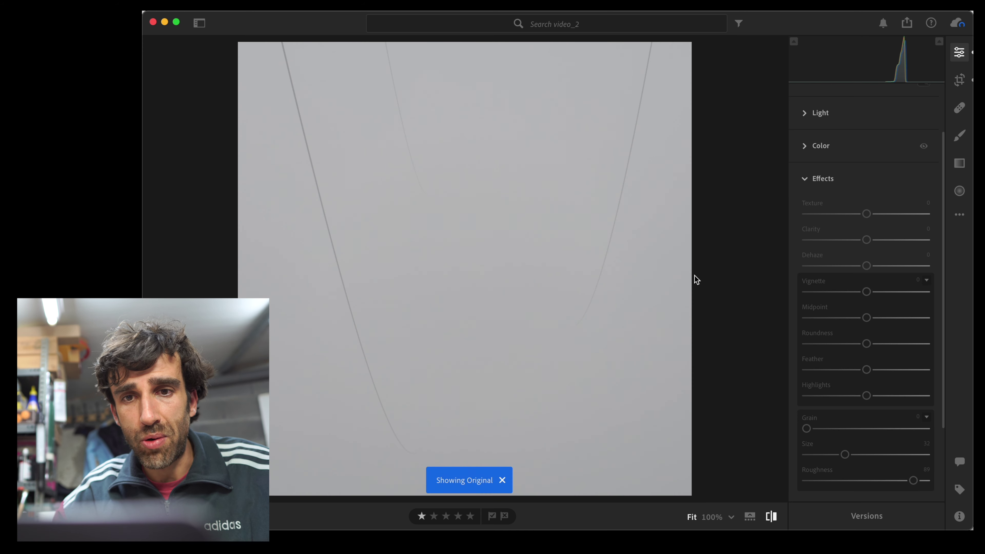
{"action": "key", "text": "backslash"}
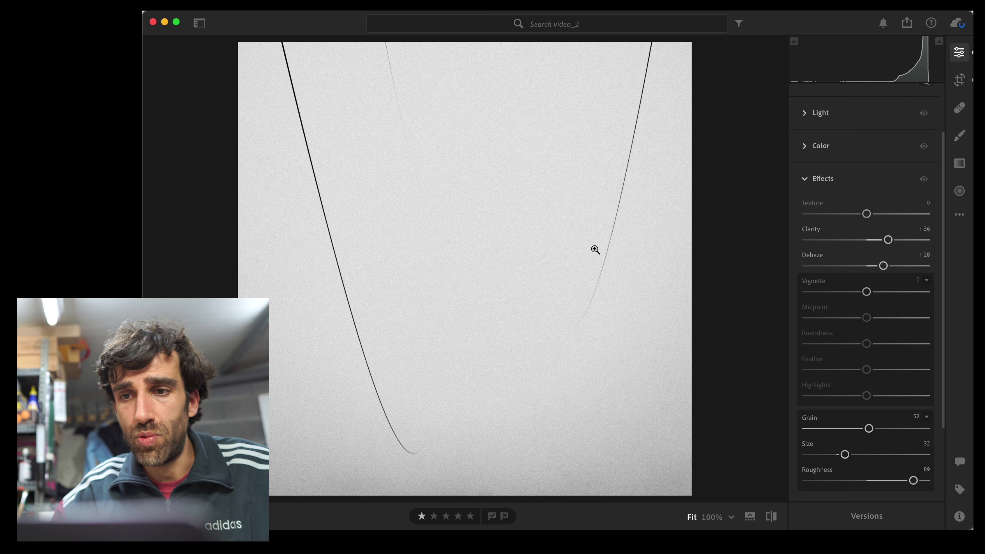
{"action": "key", "text": "backslash"}
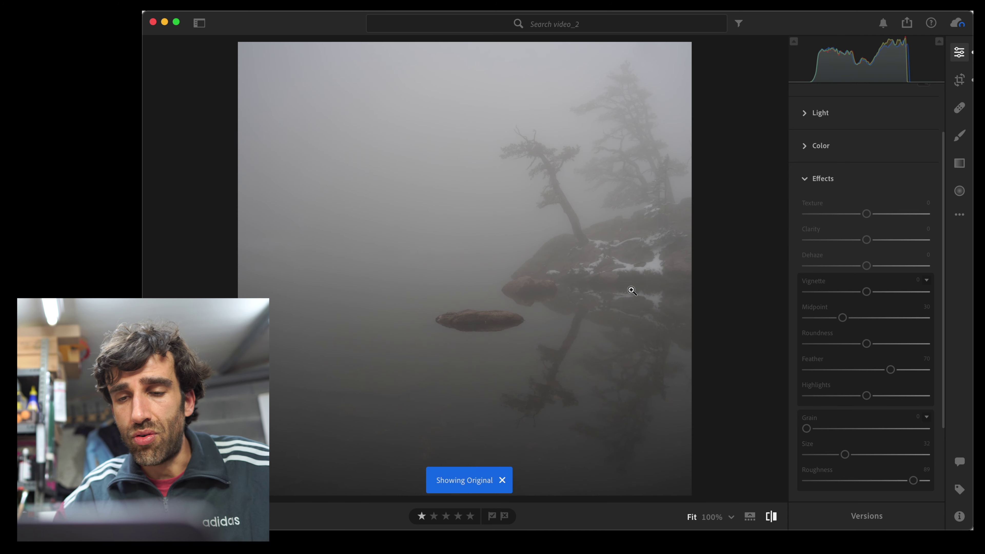
Step: Compare the foggy lake and misty forest edits with their originals, then select the lone tree photo in the grid
{"action": "key", "text": "backslash"}
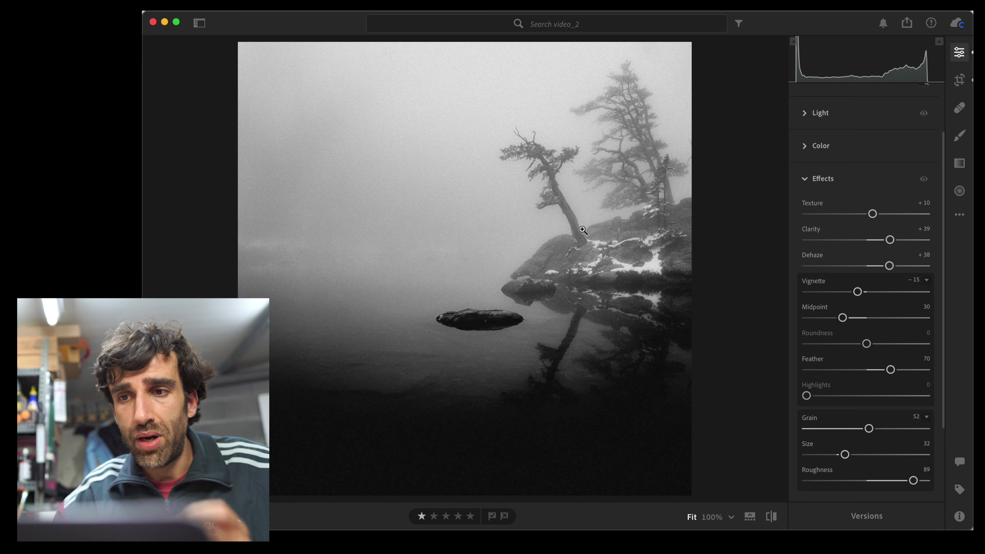
{"action": "key", "text": "Right"}
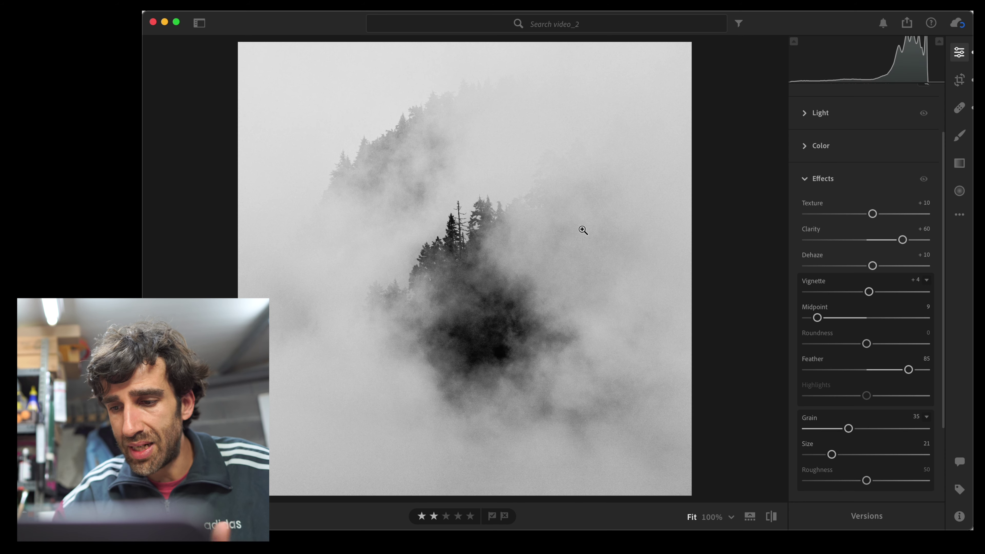
{"action": "key", "text": "backslash"}
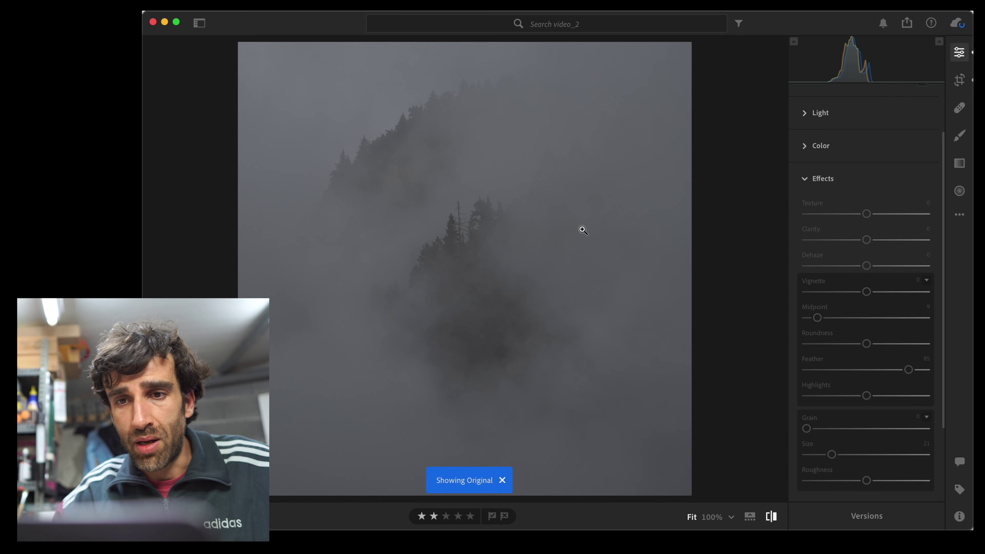
{"action": "key", "text": "backslash"}
{"action": "key", "text": "backslash"}
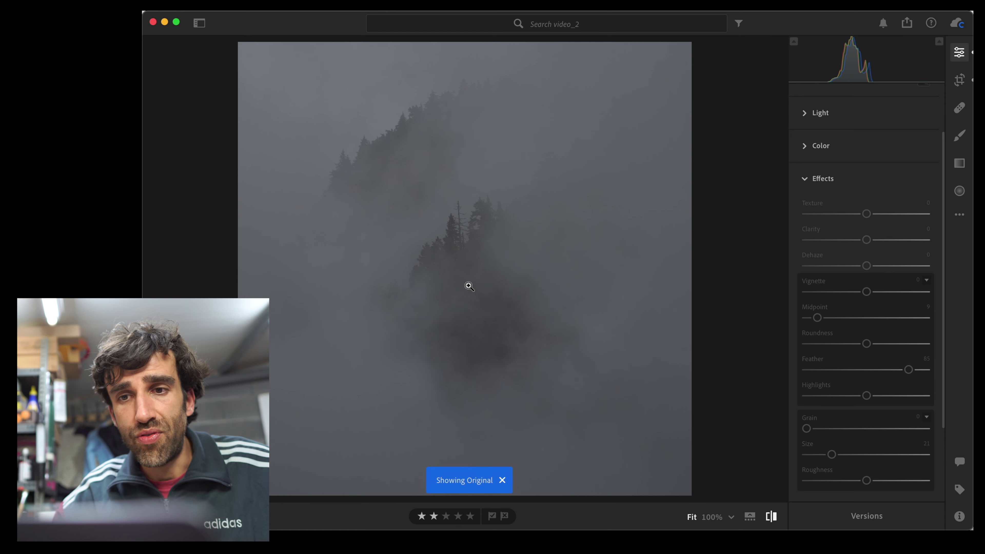
{"action": "key", "text": "backslash"}
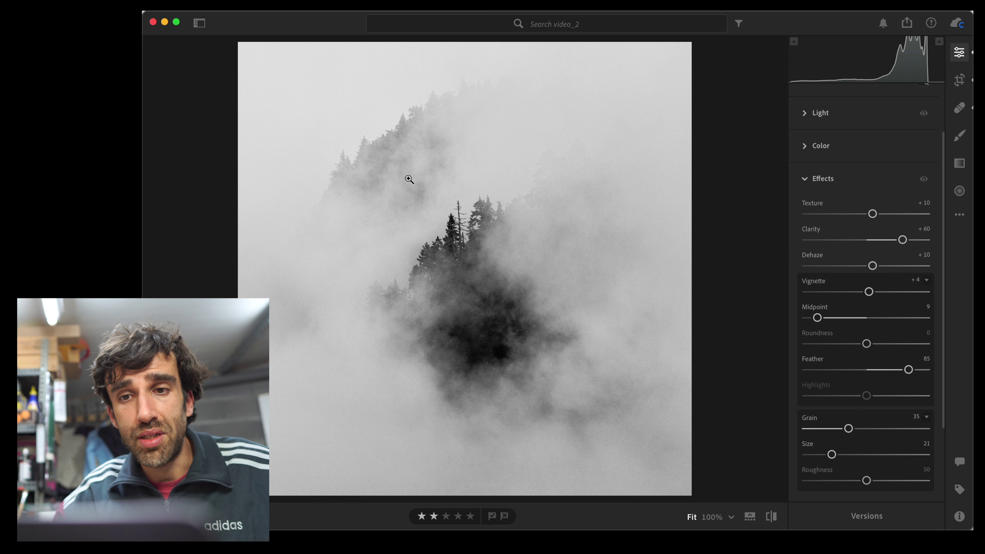
{"action": "key", "text": "g"}
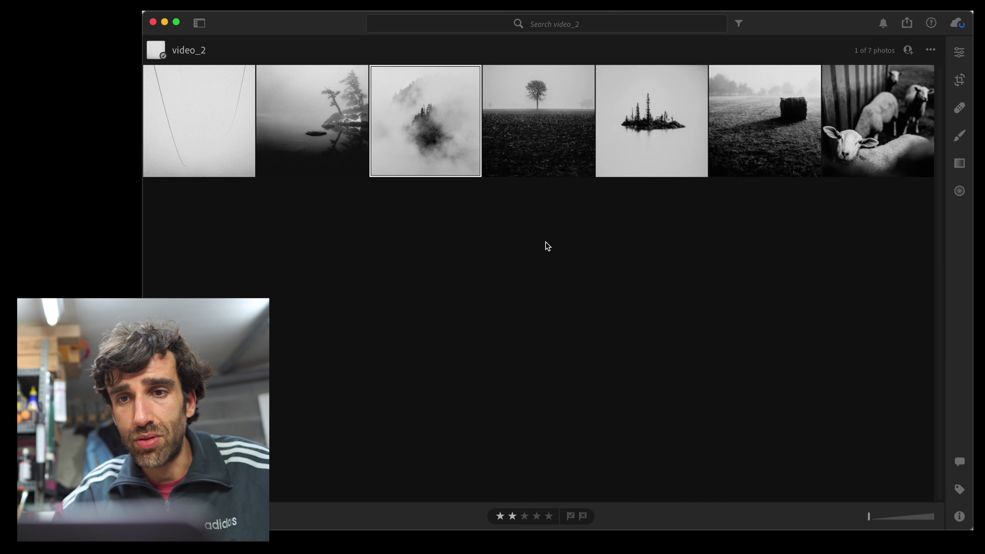
{"action": "left_click", "coordinate": [543, 161]}
Step: Open the lone tree photo, check its Dehaze +32 radial gradient against the original, then close it
{"action": "double_click", "coordinate": [541, 156]}
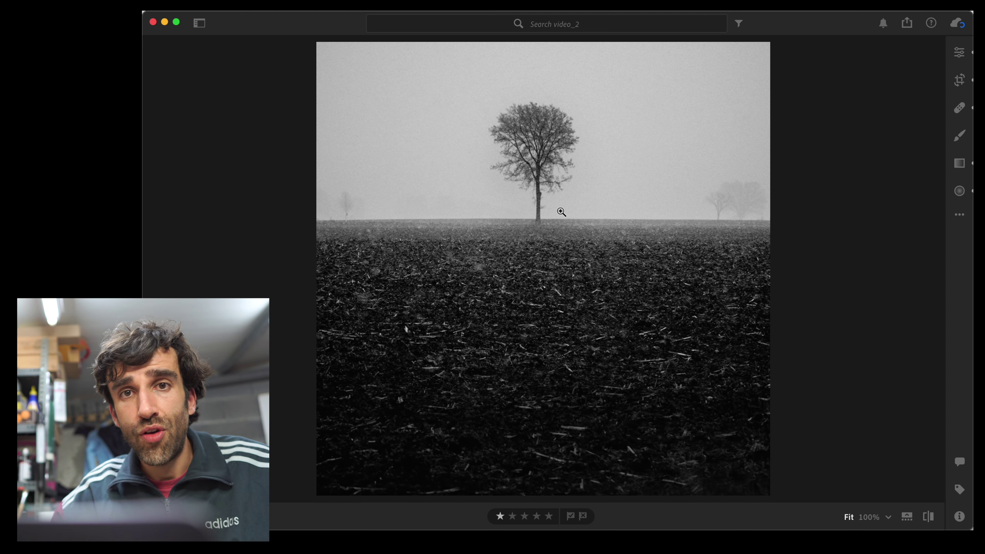
{"action": "left_click", "coordinate": [959, 191]}
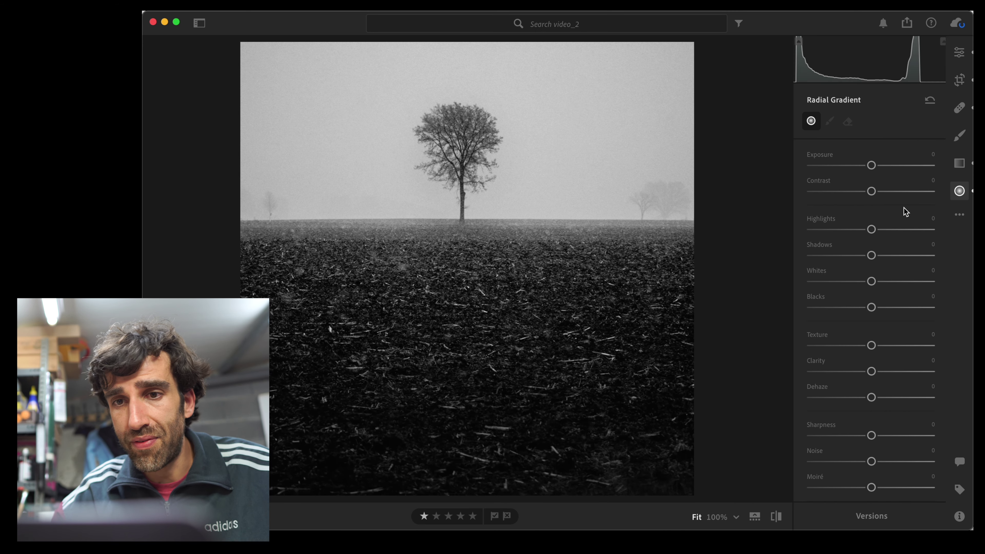
{"action": "key", "text": "backslash"}
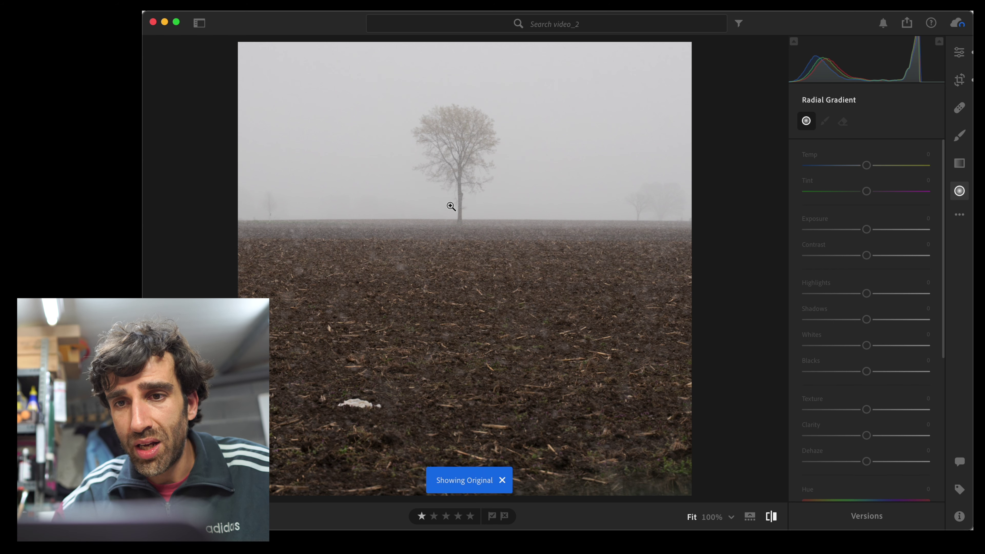
{"action": "key", "text": "backslash"}
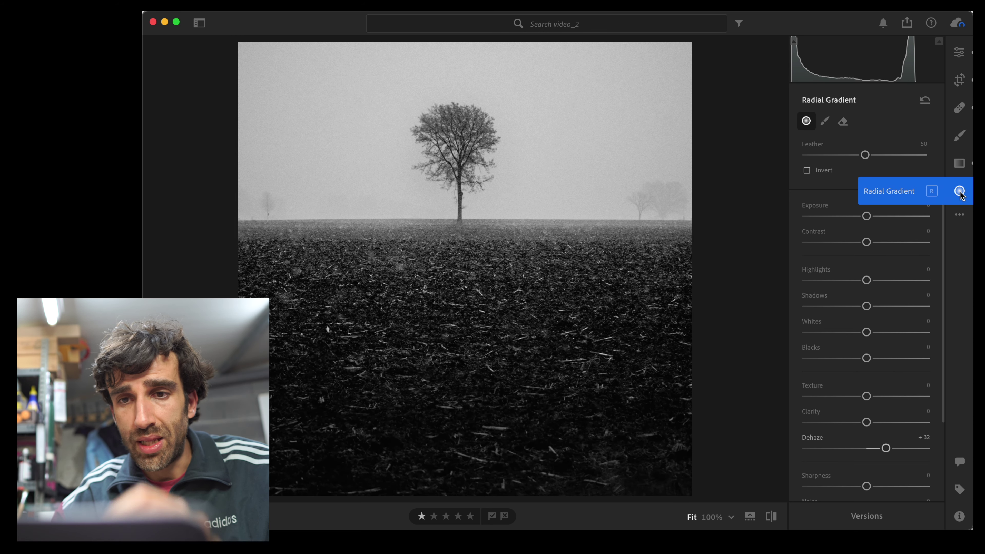
{"action": "left_click", "coordinate": [959, 191]}
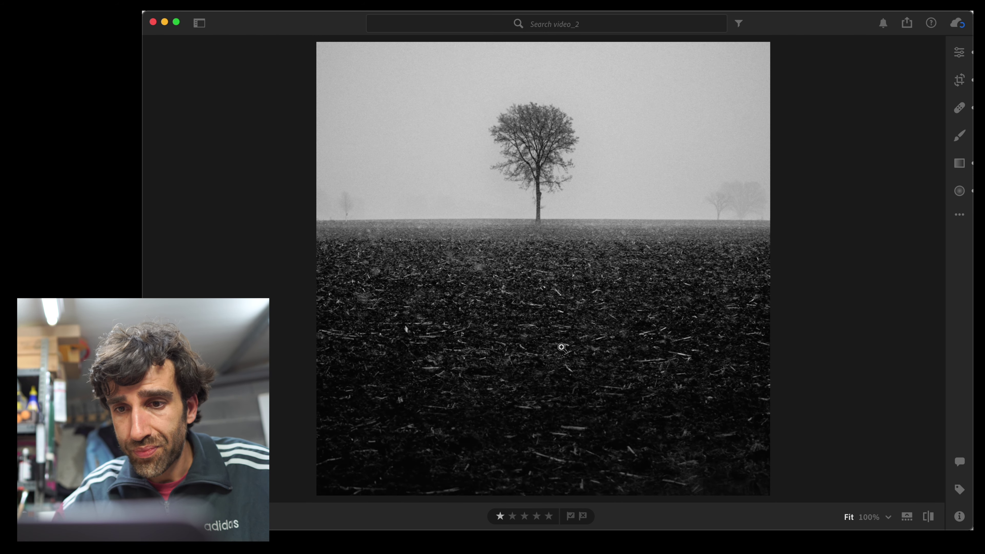
Step: Compare the lone tree edit with its colour original, view its camera info, then return to editing
{"action": "key", "text": "backslash"}
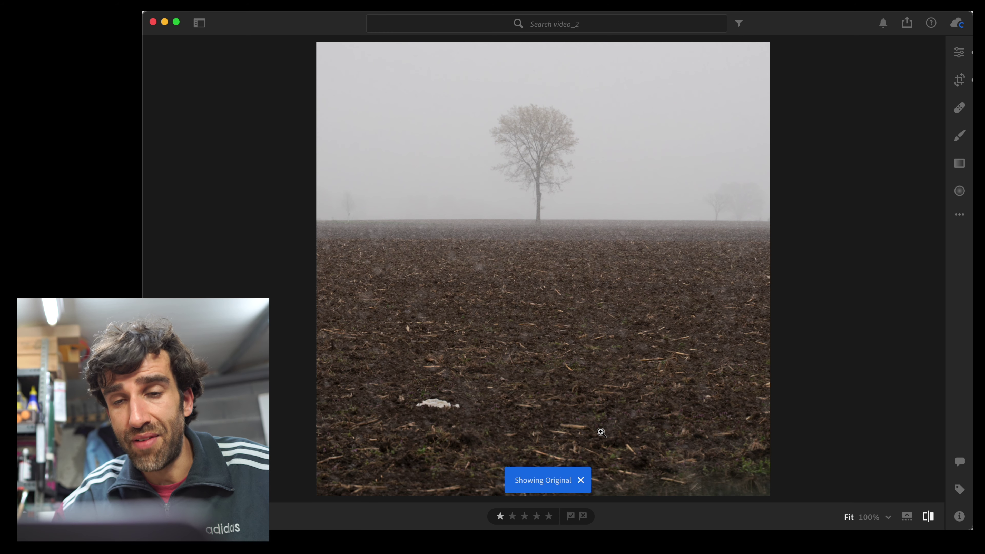
{"action": "key", "text": "backslash"}
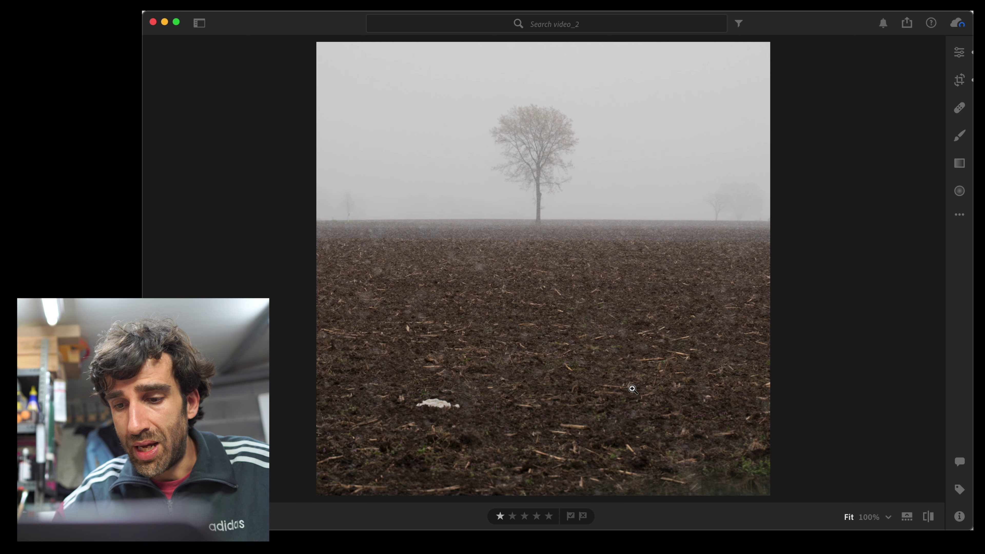
{"action": "key", "text": "i"}
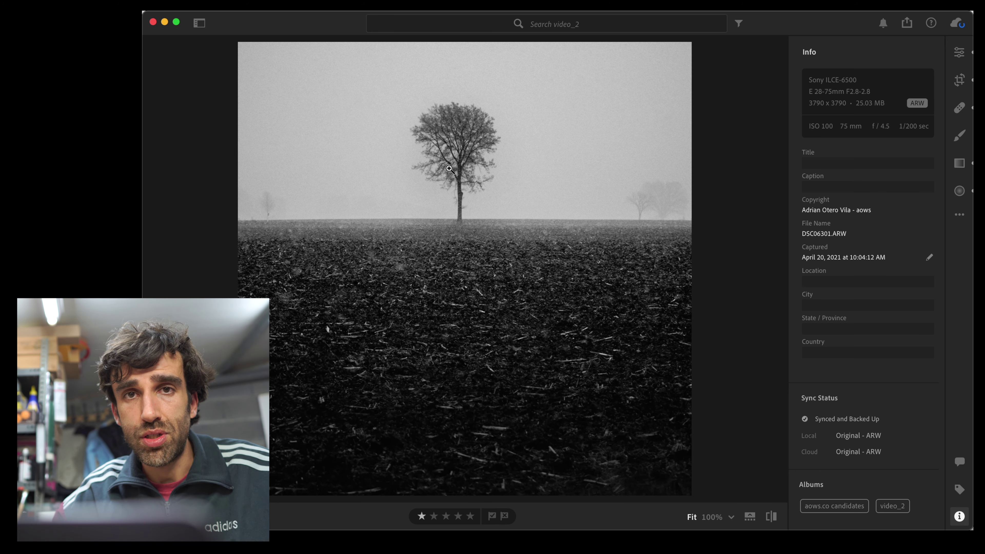
{"action": "key", "text": "e"}
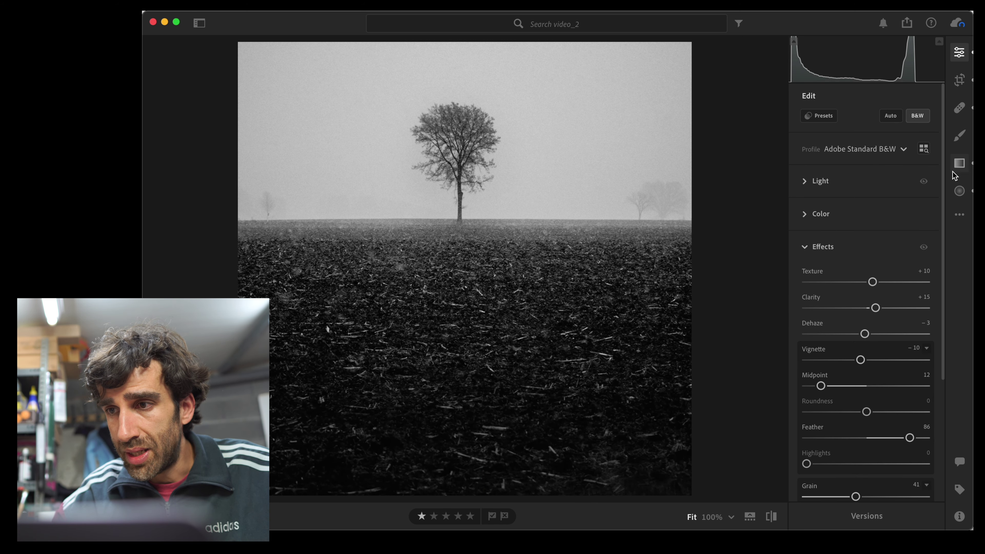
Step: Select the field's linear gradient (Exposure −0.60, Clarity −72, Dehaze −55) and reset its exposure to 0
{"action": "left_click", "coordinate": [958, 166]}
{"action": "left_click_drag", "start_coordinate": [480, 381], "coordinate": [480, 499]}
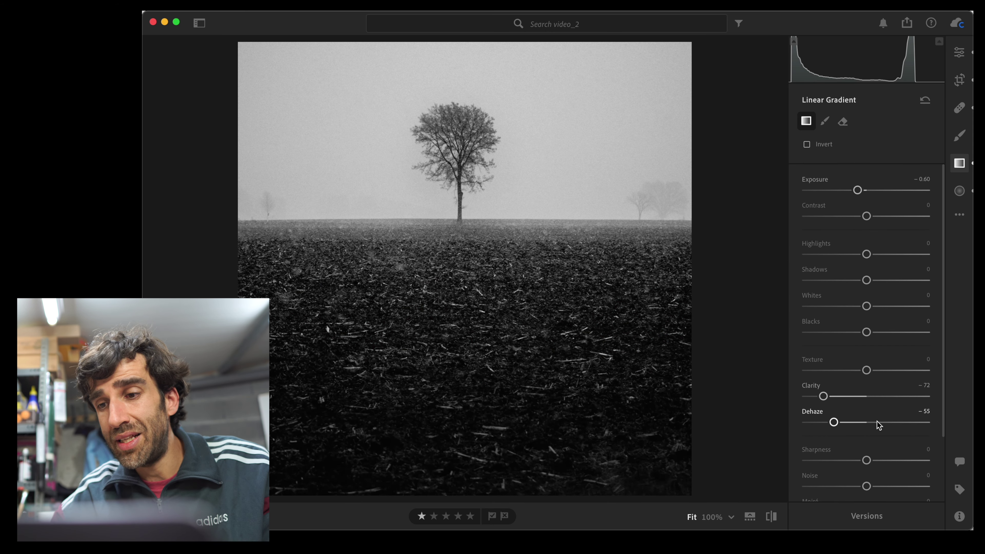
{"action": "mouse_move", "coordinate": [517, 404]}
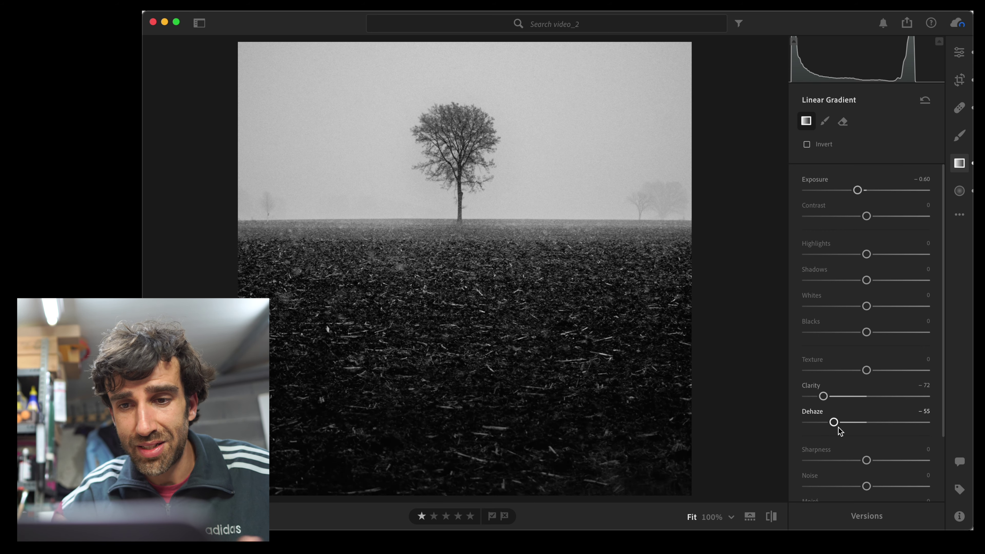
{"action": "mouse_move", "coordinate": [496, 385]}
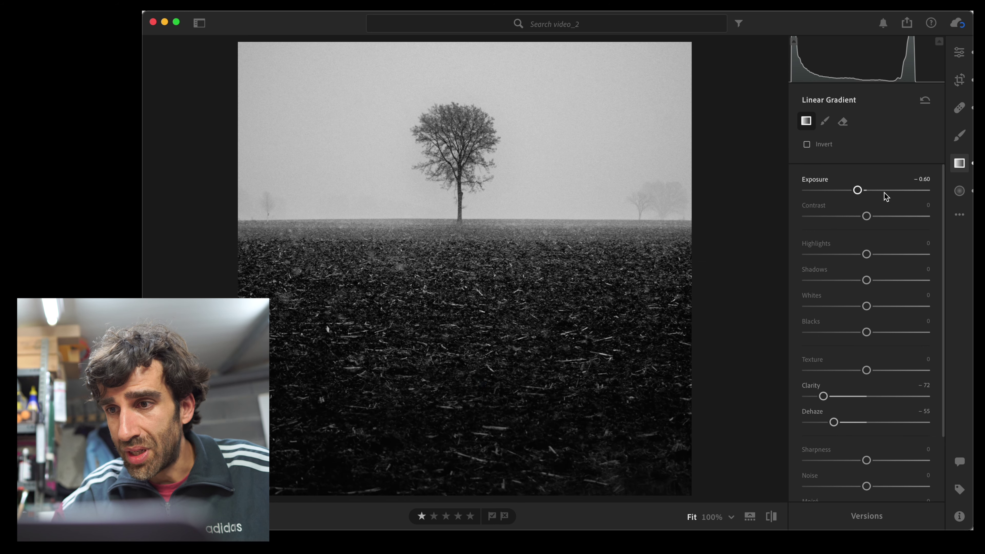
{"action": "double_click", "coordinate": [857, 190]}
Step: Nudge the field's linear gradient slightly left and lower its Exposure to −0.52
{"action": "mouse_move", "coordinate": [595, 414]}
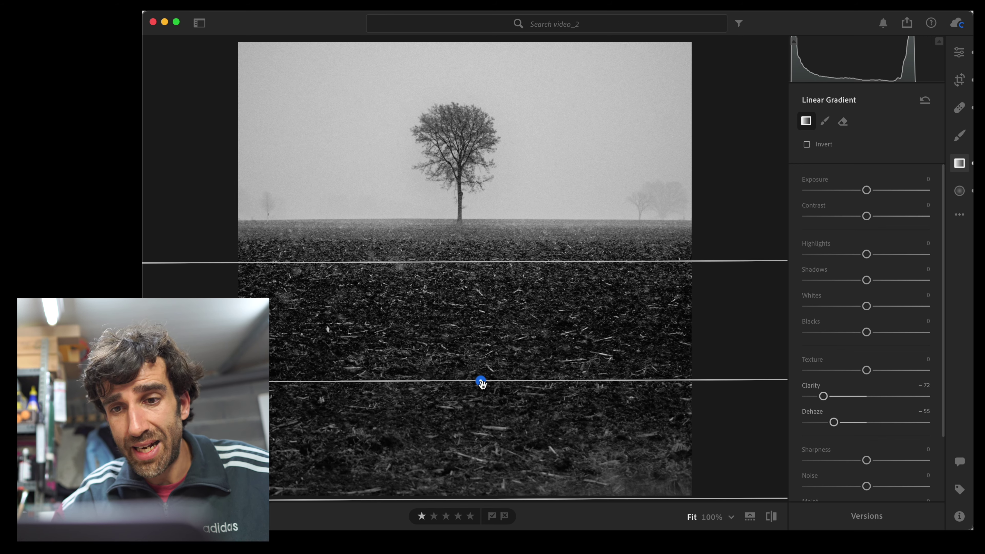
{"action": "mouse_move", "coordinate": [480, 382]}
{"action": "left_click_drag", "start_coordinate": [481, 382], "coordinate": [474, 380]}
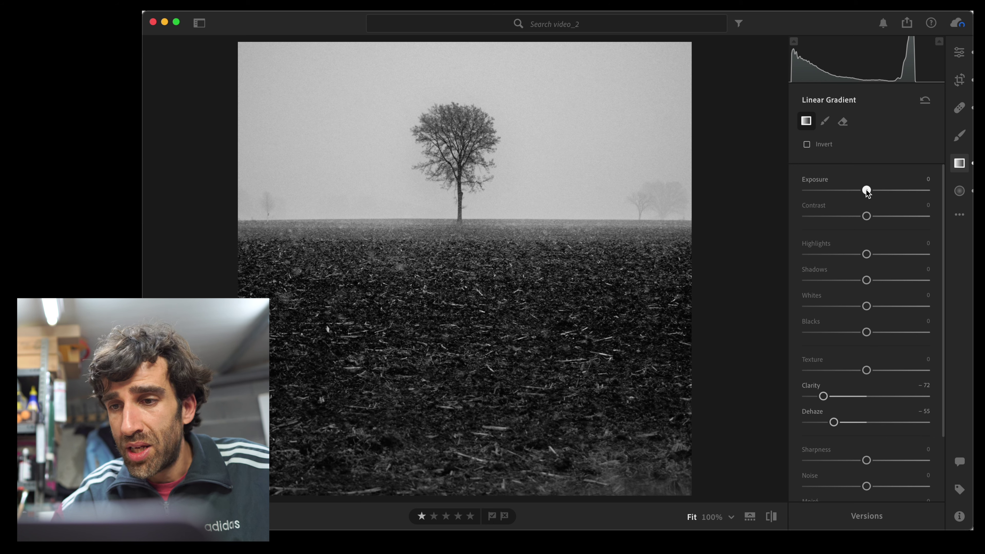
{"action": "left_click_drag", "start_coordinate": [866, 190], "coordinate": [859, 190]}
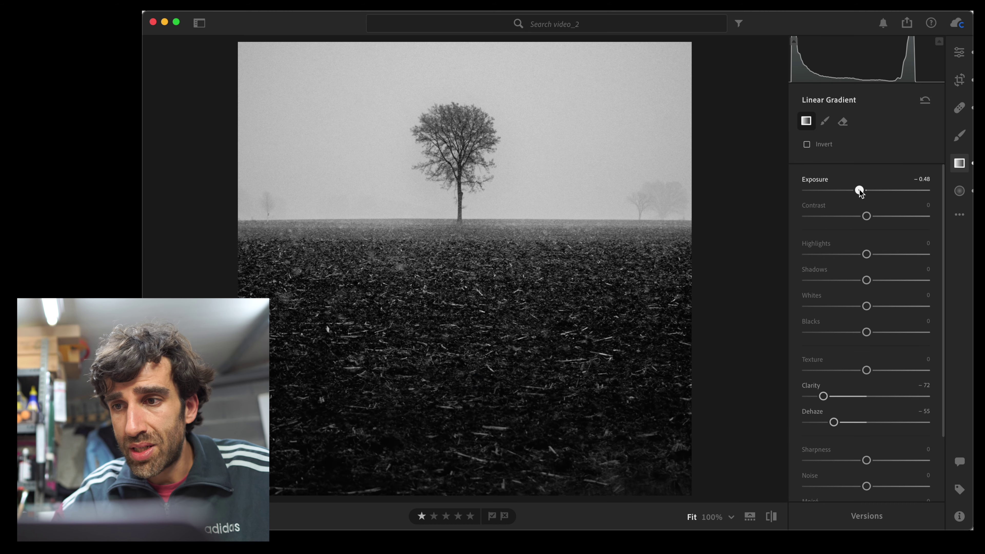
{"action": "scroll", "coordinate": [553, 381], "scroll_direction": "up", "scroll_amount": 5}
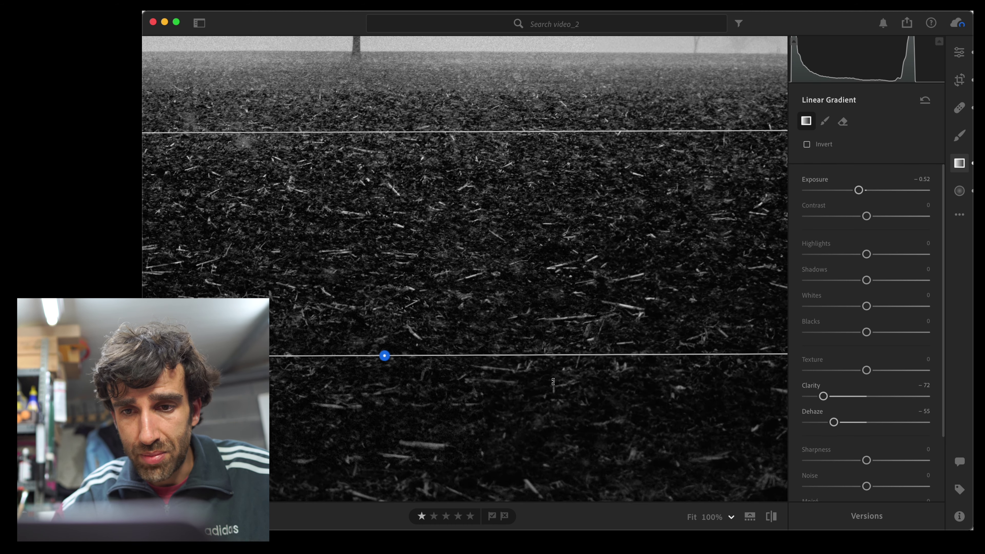
Step: Delete the tree photo's linear gradient, undo the deletion, and go back to the grid
{"action": "scroll", "coordinate": [525, 376], "scroll_direction": "down", "scroll_amount": 5}
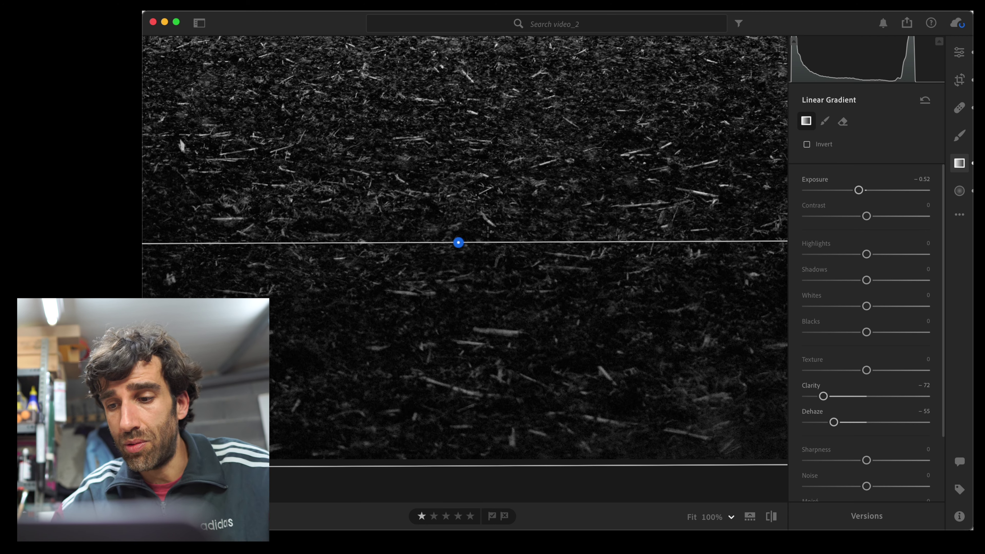
{"action": "key", "text": "Delete"}
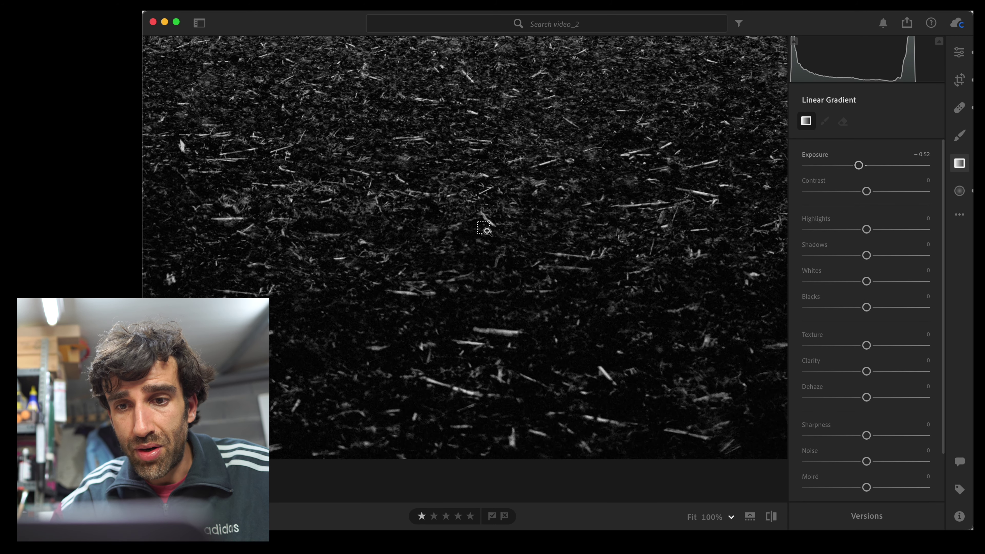
{"action": "key", "text": "super+z"}
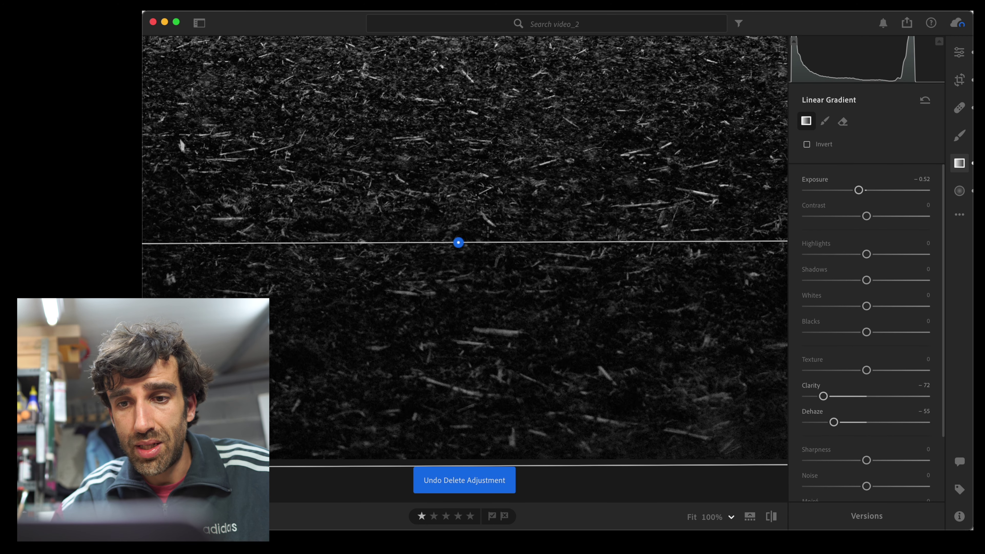
{"action": "key", "text": "g"}
Step: Reopen the tree photo, select its gradient and delete it, then return to the video_2 grid
{"action": "double_click", "coordinate": [530, 154]}
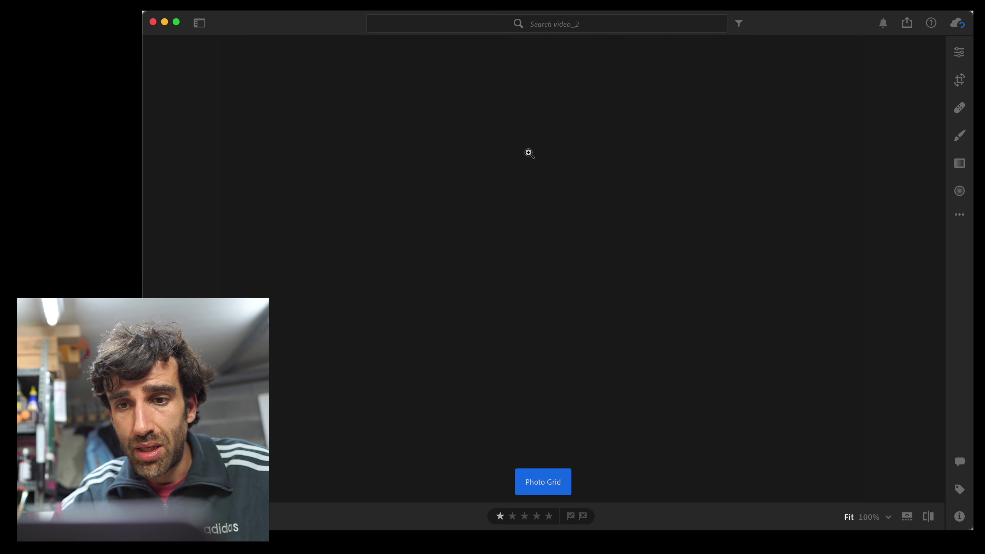
{"action": "left_click", "coordinate": [959, 162]}
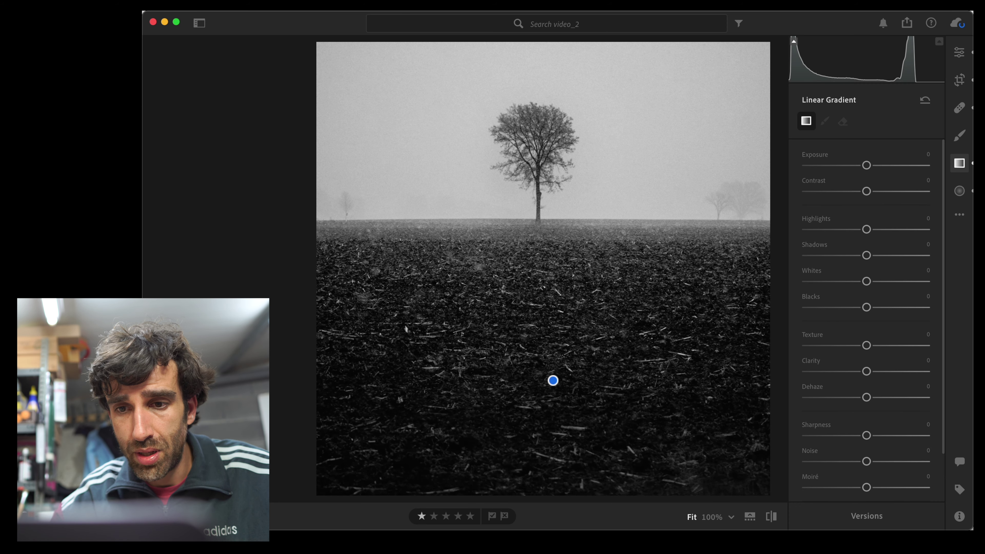
{"action": "left_click", "coordinate": [553, 380]}
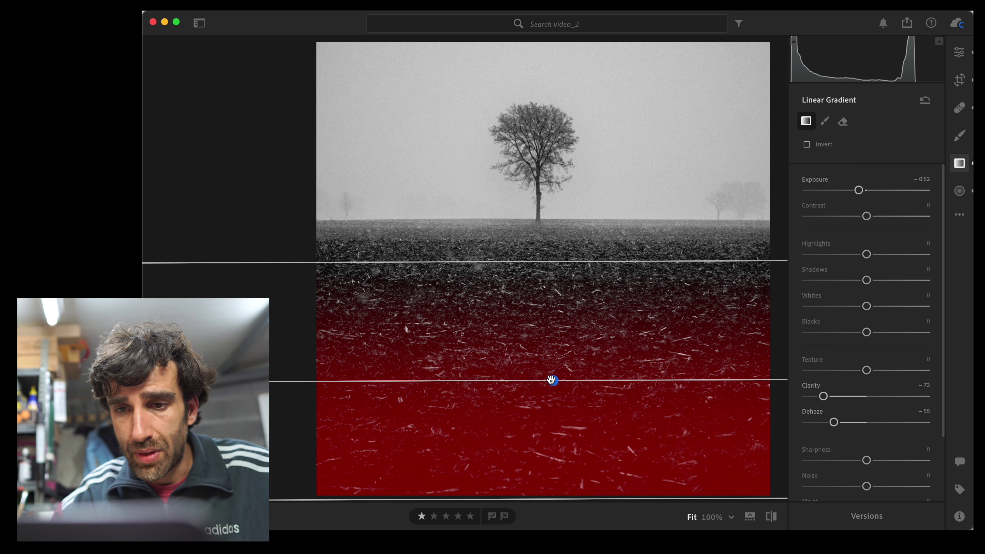
{"action": "key", "text": "BackSpace"}
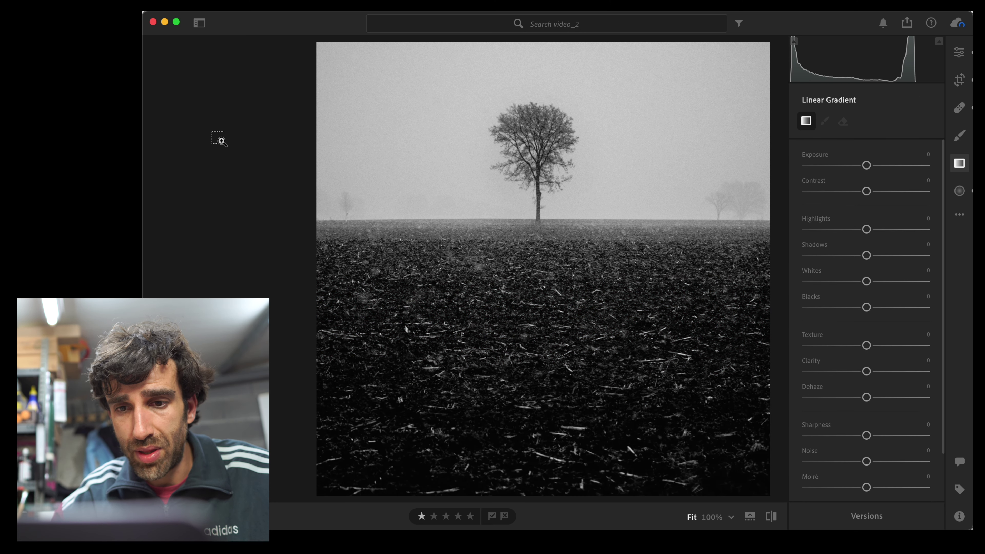
{"action": "key", "text": "super+z"}
{"action": "key", "text": "BackSpace"}
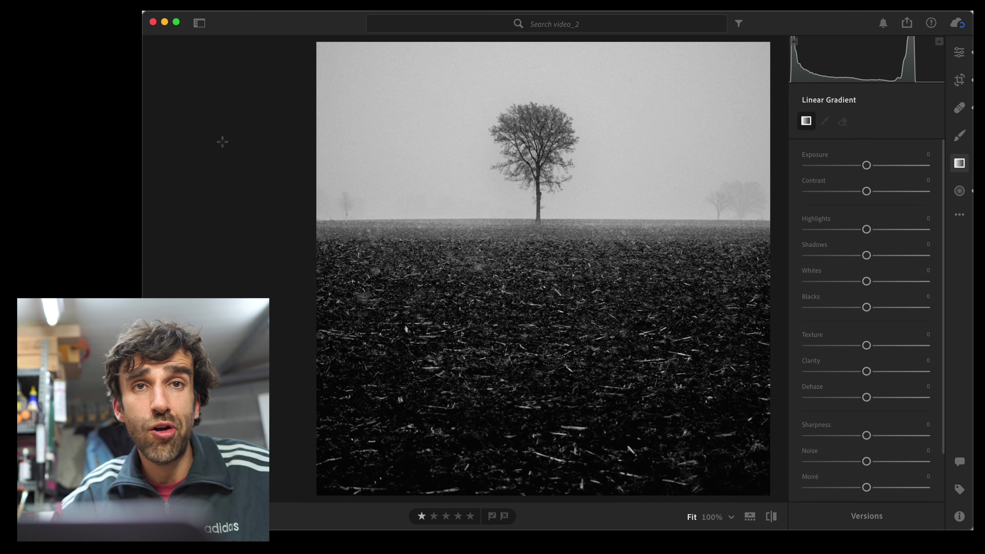
{"action": "key", "text": "g"}
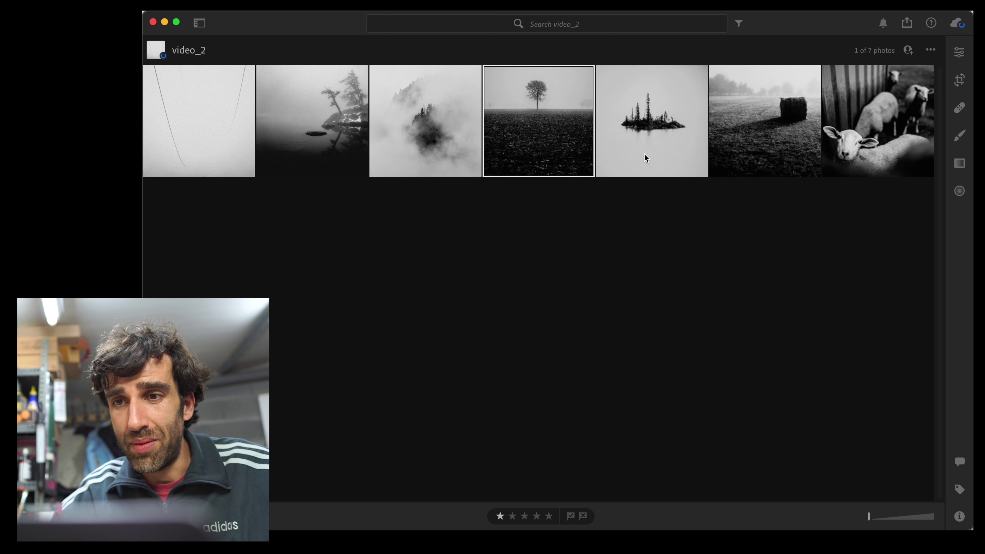
Step: Add the island photo to the video_3 album and browse that album's photos
{"action": "left_click_drag", "start_coordinate": [644, 153], "coordinate": [415, 294]}
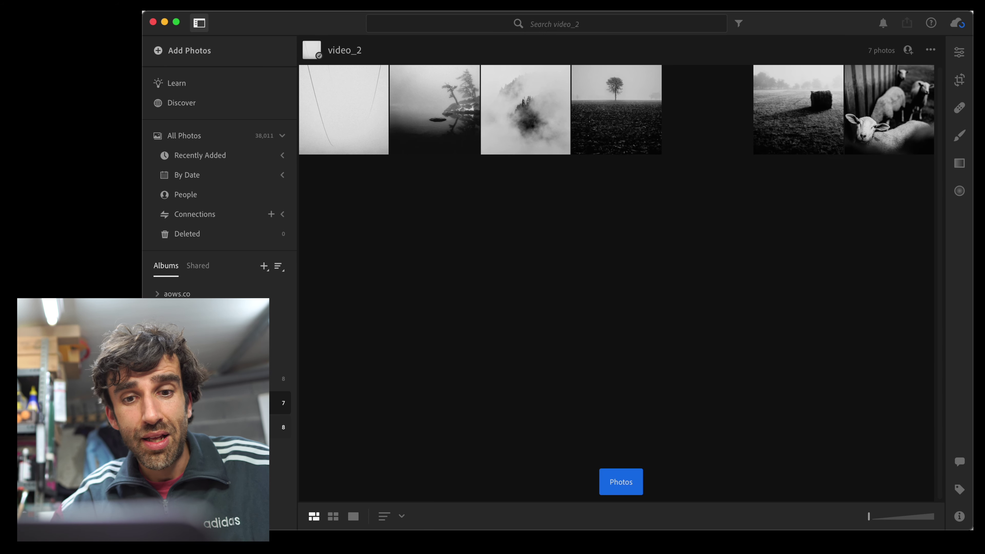
{"action": "left_click", "coordinate": [233, 426]}
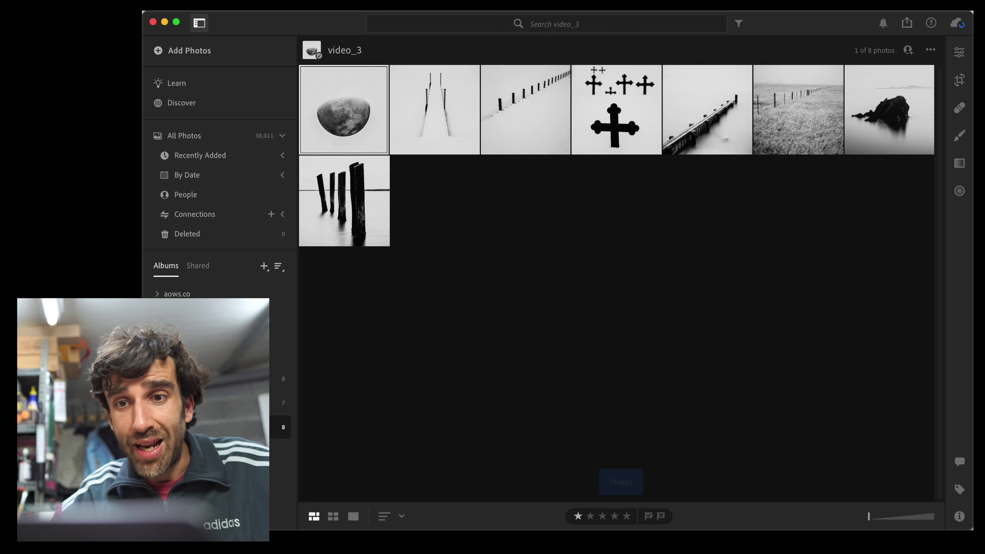
{"action": "left_click", "coordinate": [416, 122]}
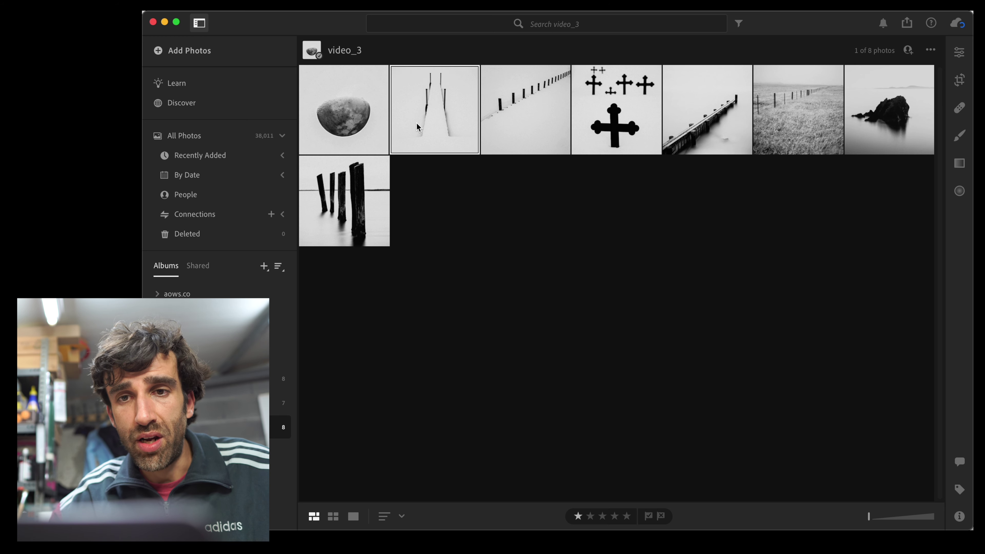
Step: Open the half-moon photo on its own and preview it full screen
{"action": "double_click", "coordinate": [354, 126]}
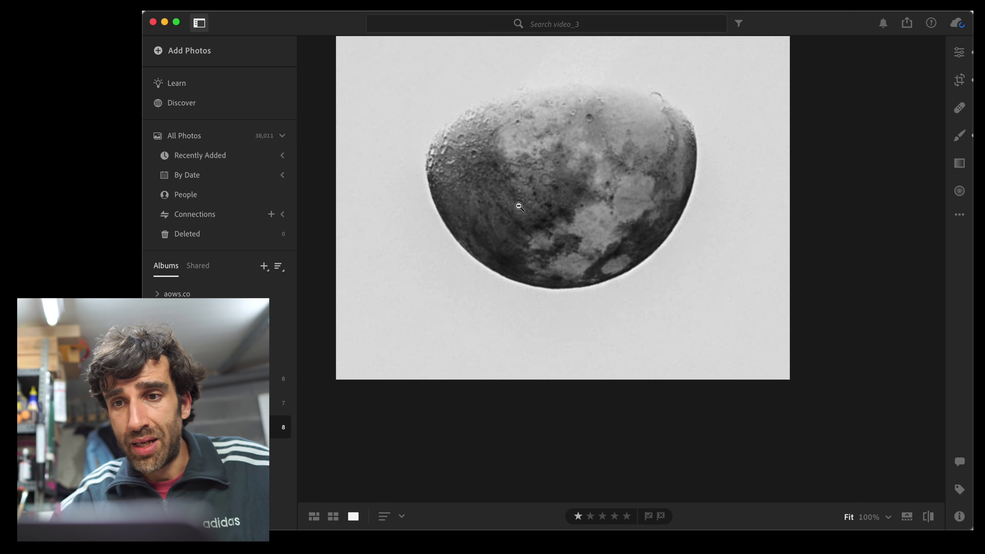
{"action": "key", "text": "f"}
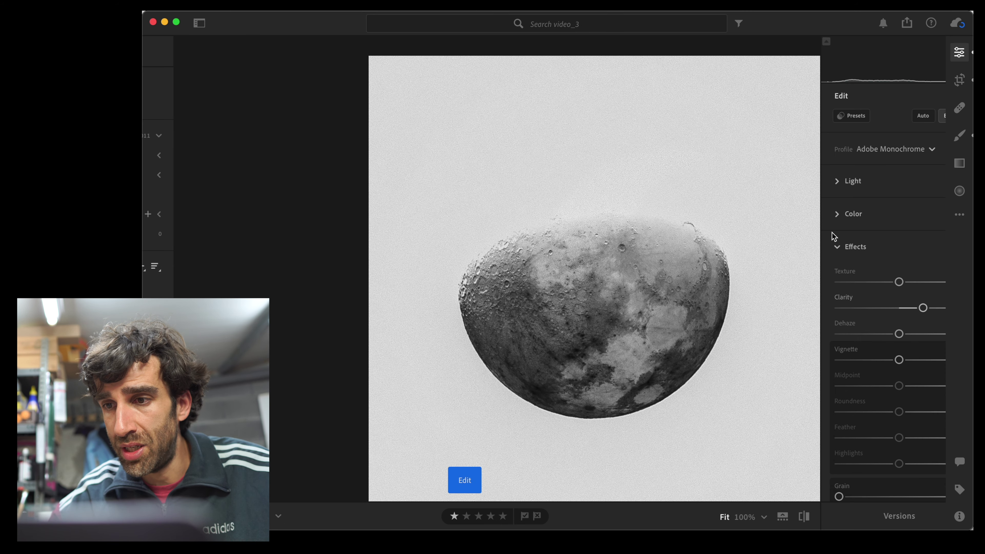
{"action": "scroll", "coordinate": [853, 312], "scroll_direction": "down", "scroll_amount": 1}
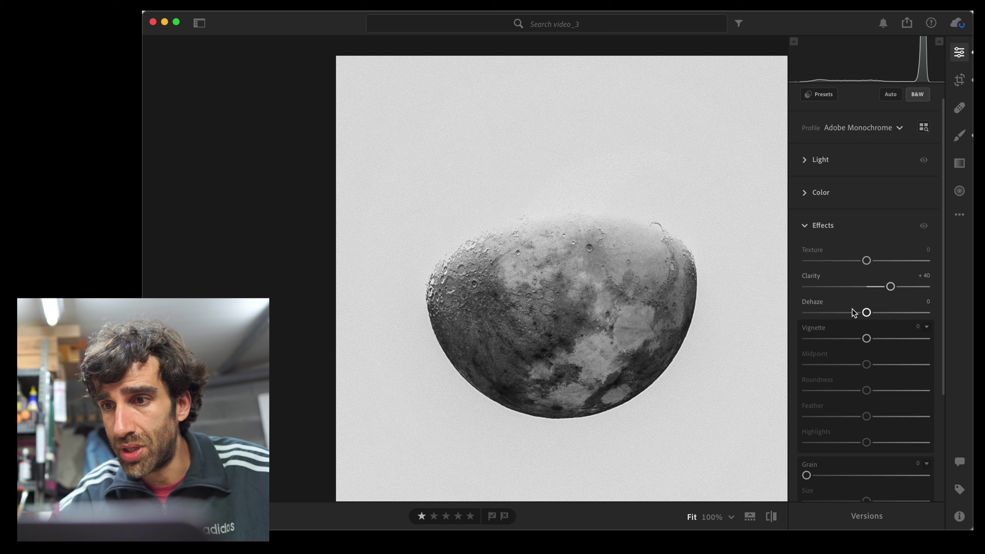
Step: Invert the moon photo's point curve: black point to top-left, white point to bottom-right
{"action": "left_click", "coordinate": [805, 165]}
{"action": "scroll", "coordinate": [848, 288], "scroll_direction": "down", "scroll_amount": 2}
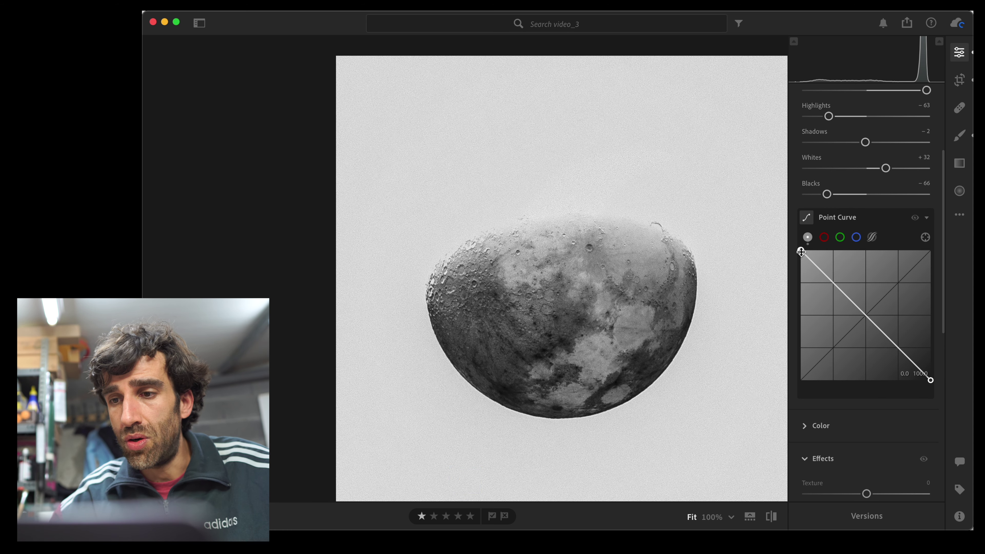
{"action": "left_click_drag", "start_coordinate": [800, 250], "coordinate": [783, 406]}
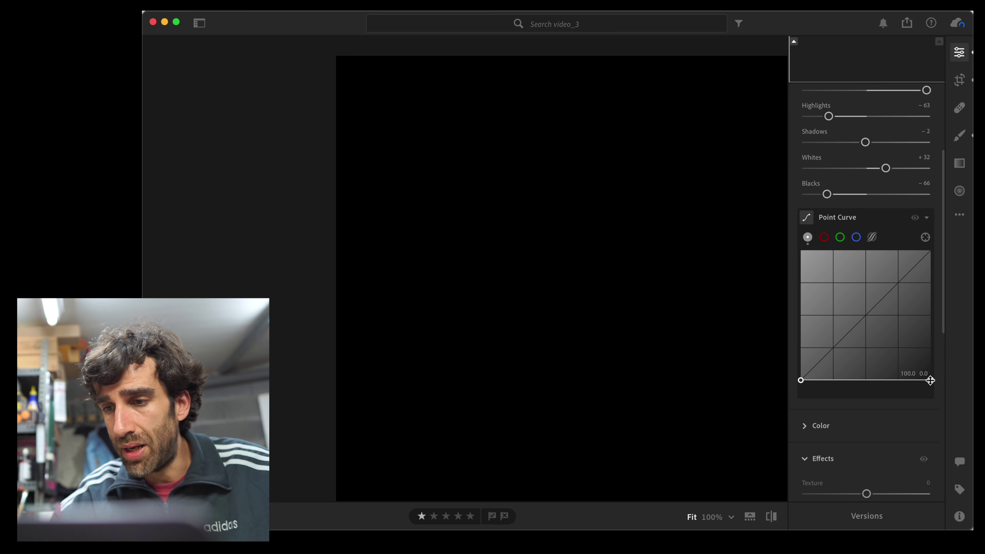
{"action": "left_click_drag", "start_coordinate": [930, 380], "coordinate": [940, 252]}
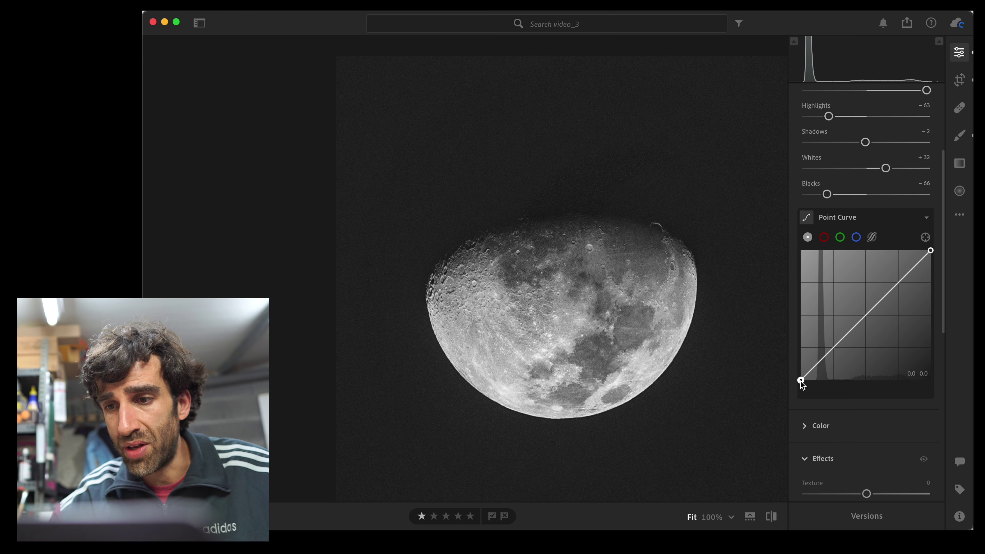
{"action": "left_click_drag", "start_coordinate": [800, 380], "coordinate": [792, 233]}
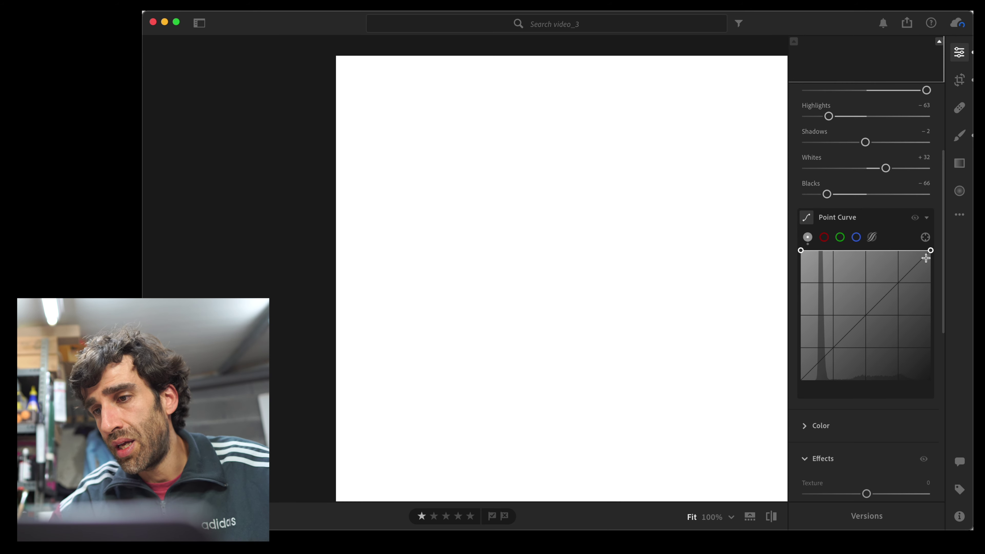
{"action": "left_click_drag", "start_coordinate": [930, 251], "coordinate": [946, 384]}
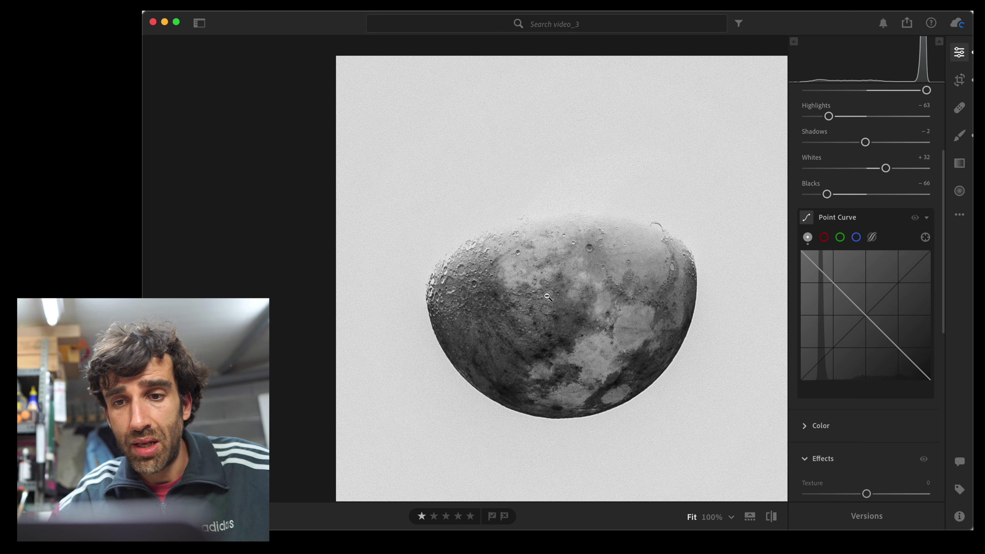
{"action": "key", "text": "g"}
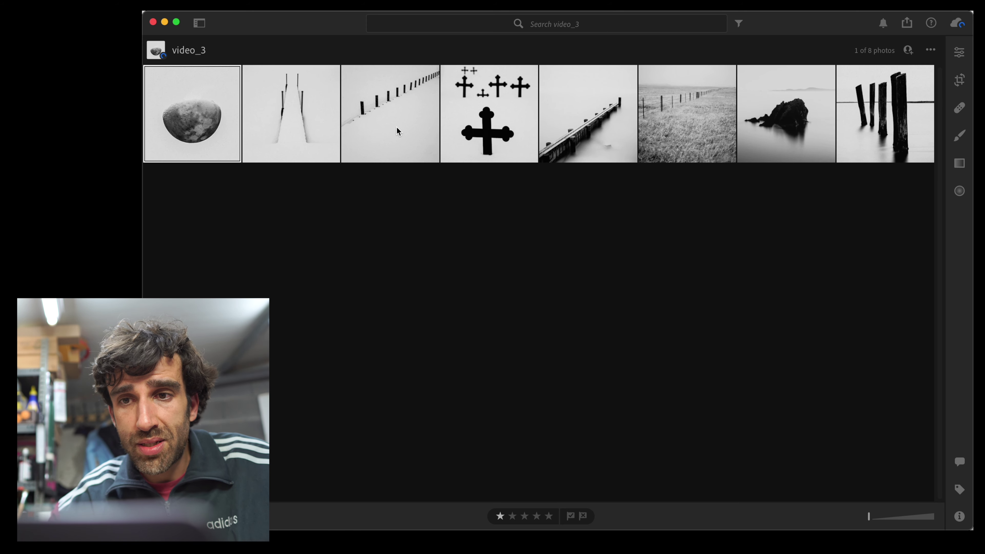
Step: Preview the snow-fence photo, then go back to the grid and open the crosses photo
{"action": "double_click", "coordinate": [396, 126]}
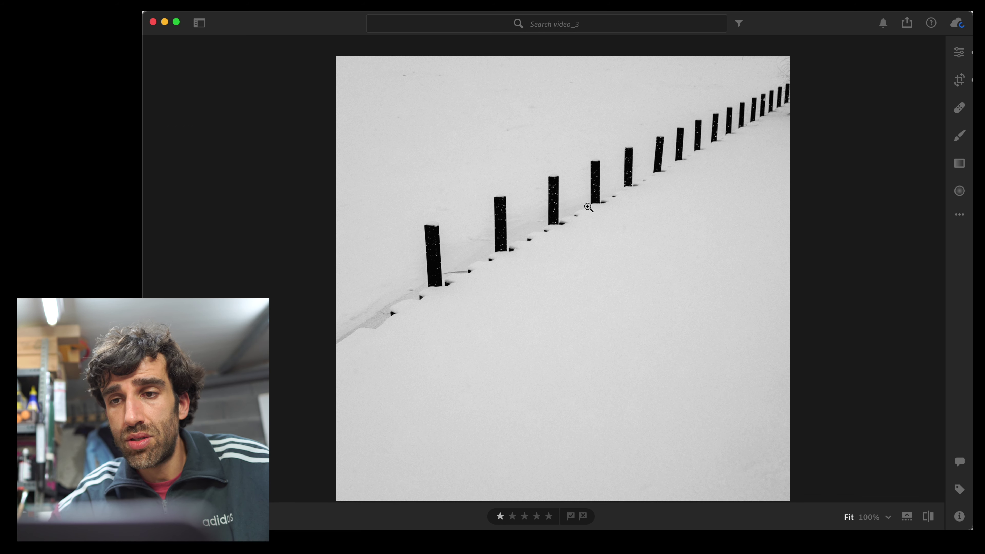
{"action": "key", "text": "g"}
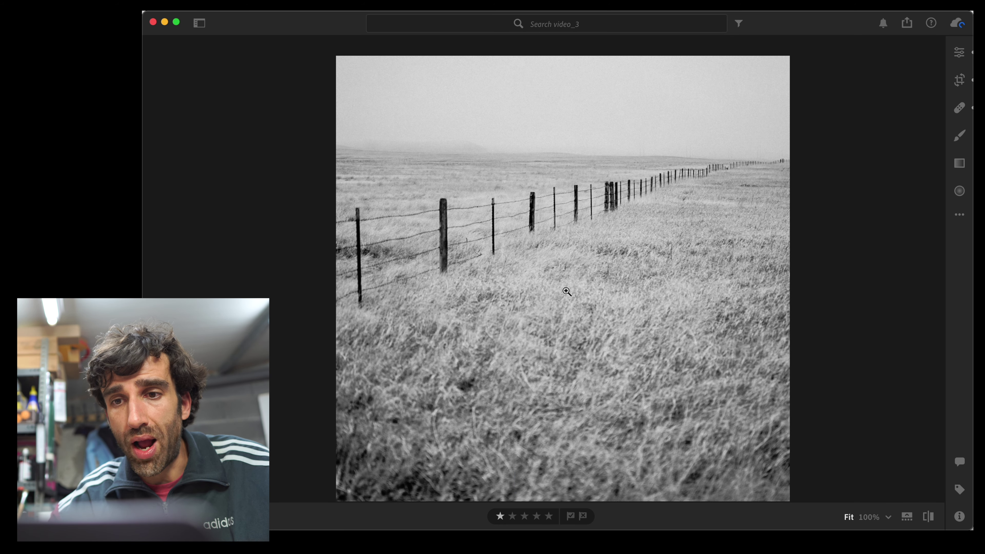
{"action": "key", "text": "g"}
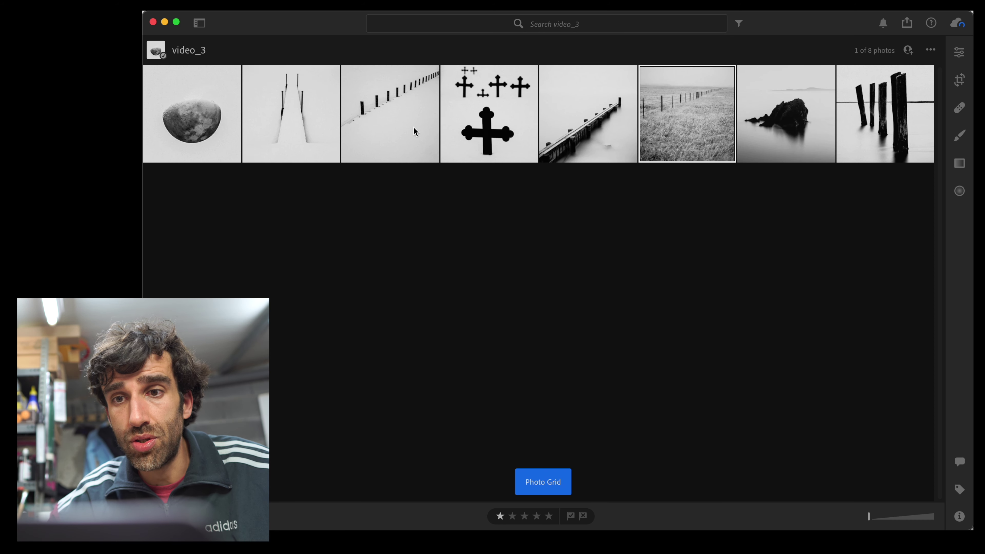
{"action": "double_click", "coordinate": [482, 122]}
Step: Invert the crosses photo's point curve into an S shape so the crosses turn white
{"action": "key", "text": "e"}
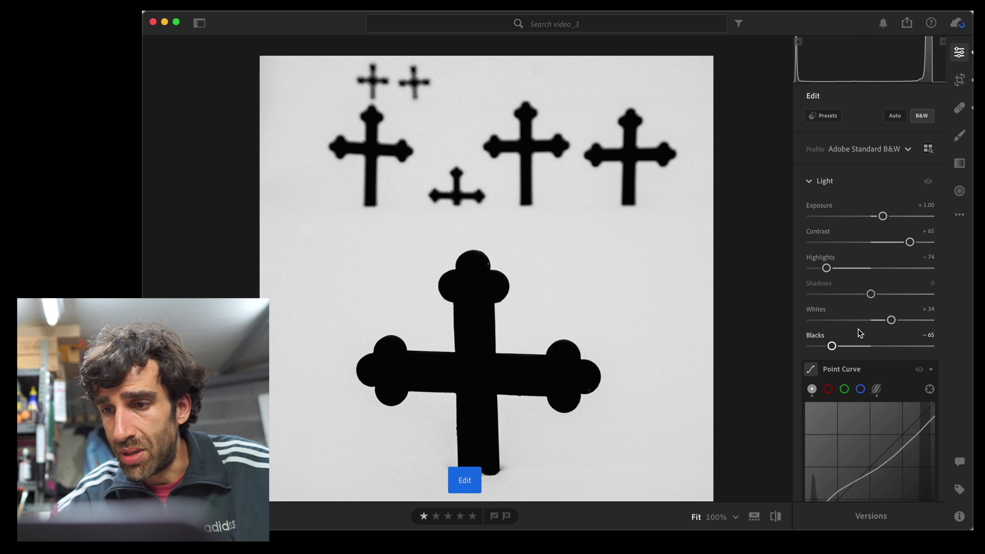
{"action": "scroll", "coordinate": [853, 388], "scroll_direction": "down", "scroll_amount": 3}
{"action": "left_click_drag", "start_coordinate": [800, 432], "coordinate": [801, 304]}
{"action": "left_click_drag", "start_coordinate": [825, 402], "coordinate": [833, 344]}
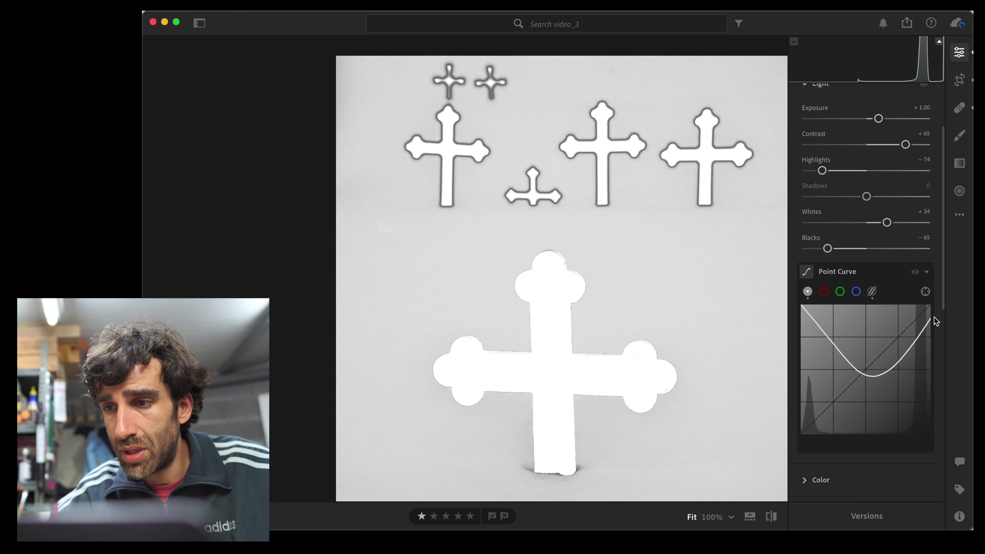
{"action": "left_click_drag", "start_coordinate": [930, 318], "coordinate": [928, 442]}
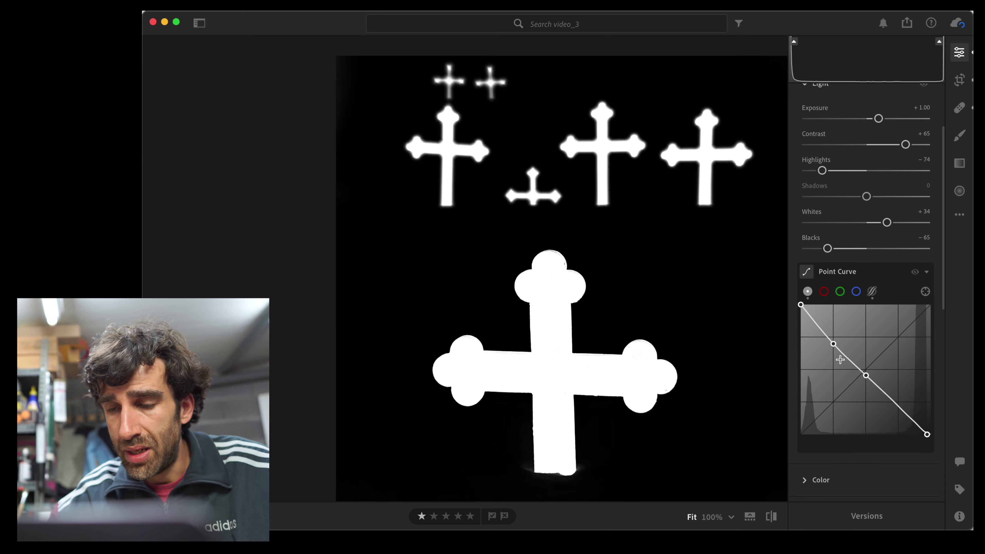
{"action": "left_click_drag", "start_coordinate": [833, 344], "coordinate": [840, 336]}
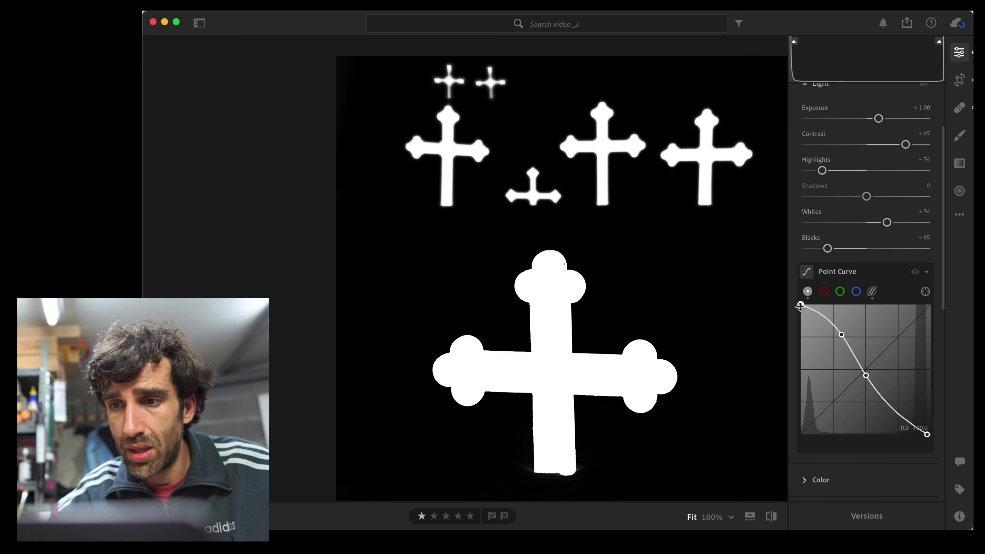
{"action": "left_click_drag", "start_coordinate": [800, 304], "coordinate": [800, 309]}
Step: Raise Exposure to about +1.9, compare with the original, then undo back before the inversion
{"action": "left_click_drag", "start_coordinate": [878, 118], "coordinate": [885, 121]}
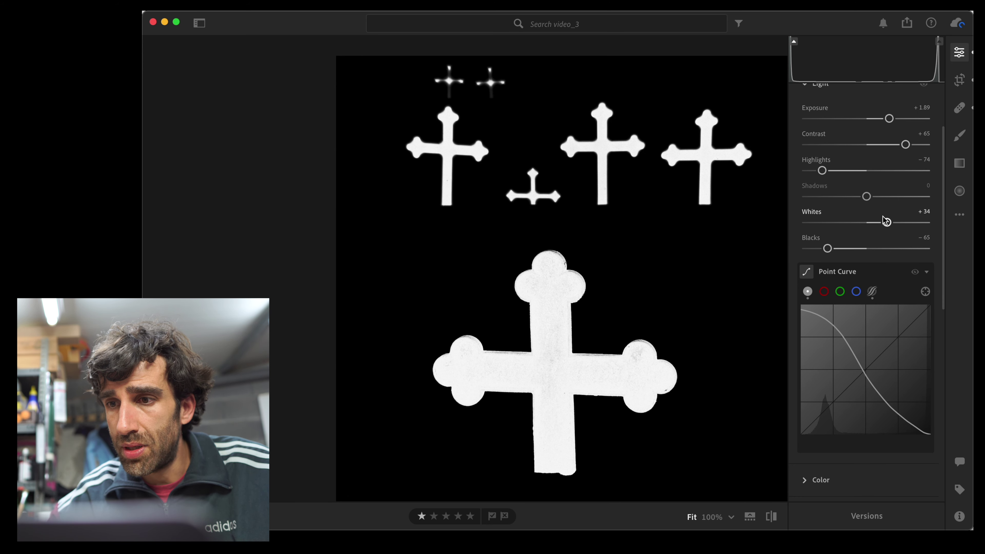
{"action": "left_click_drag", "start_coordinate": [886, 222], "coordinate": [868, 222]}
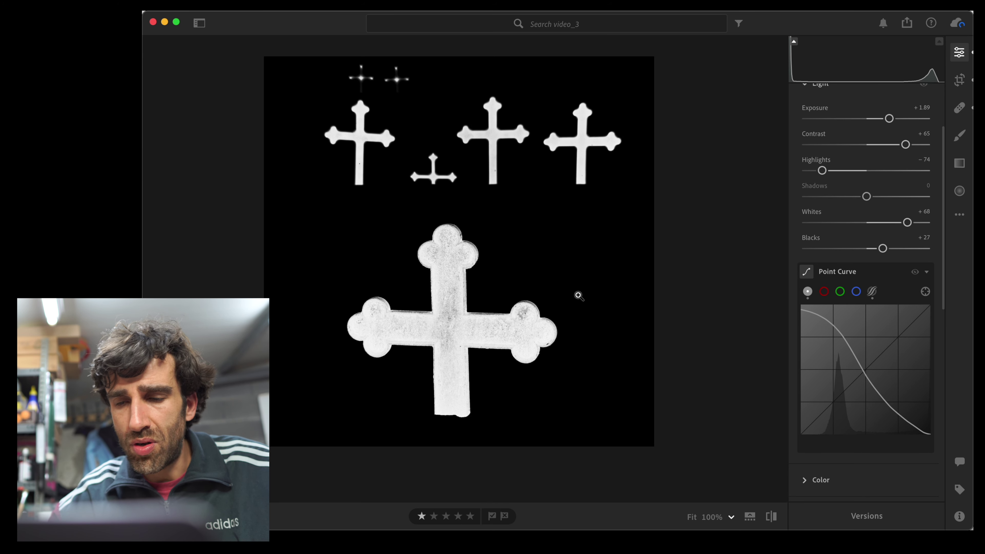
{"action": "key", "text": "backslash"}
{"action": "key", "text": "backslash"}
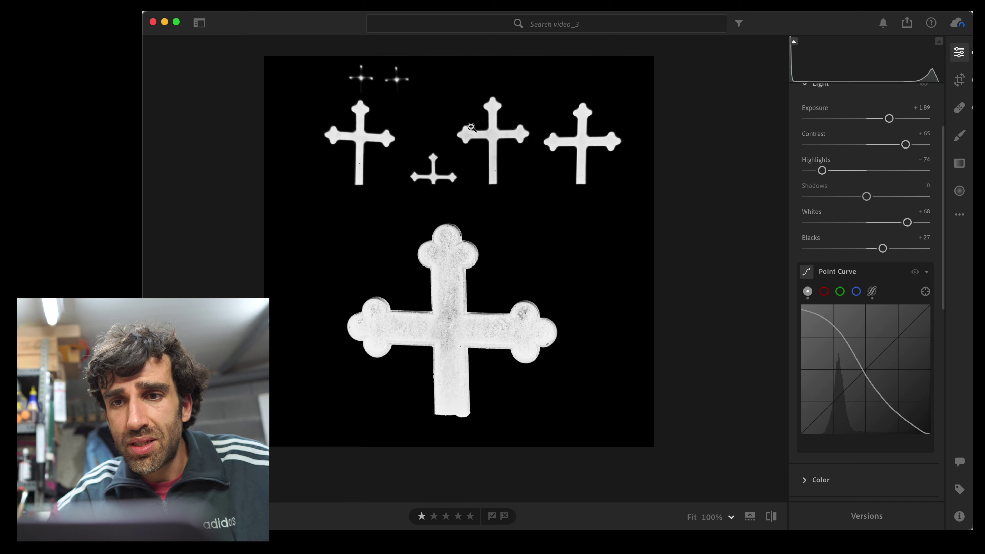
{"action": "key", "text": "super+z"}
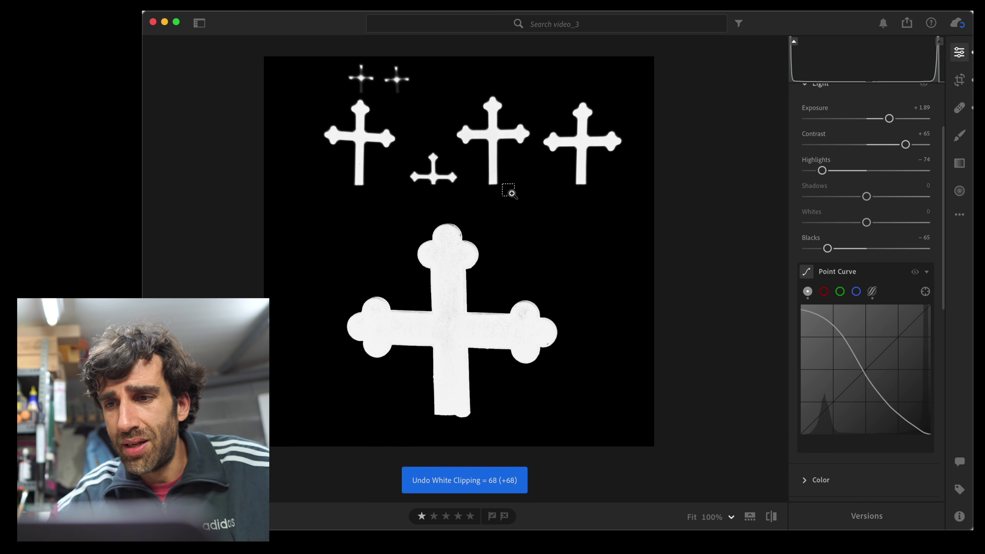
{"action": "key", "text": "super+z"}
{"action": "key", "text": "super+z"}
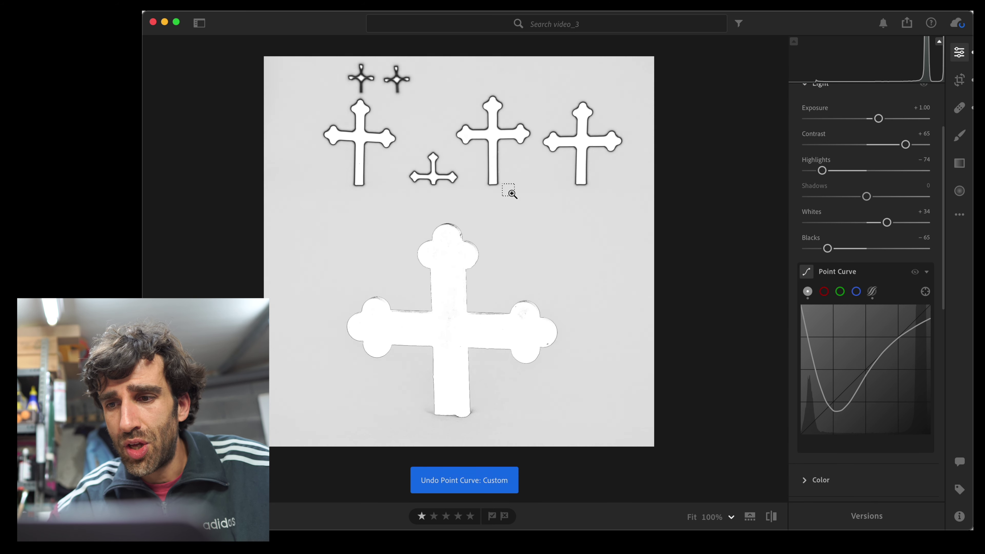
{"action": "key", "text": "super+z"}
Step: Open the fence-in-grass photo, lower its curve's top-left point slightly, and zoom in
{"action": "key", "text": "g"}
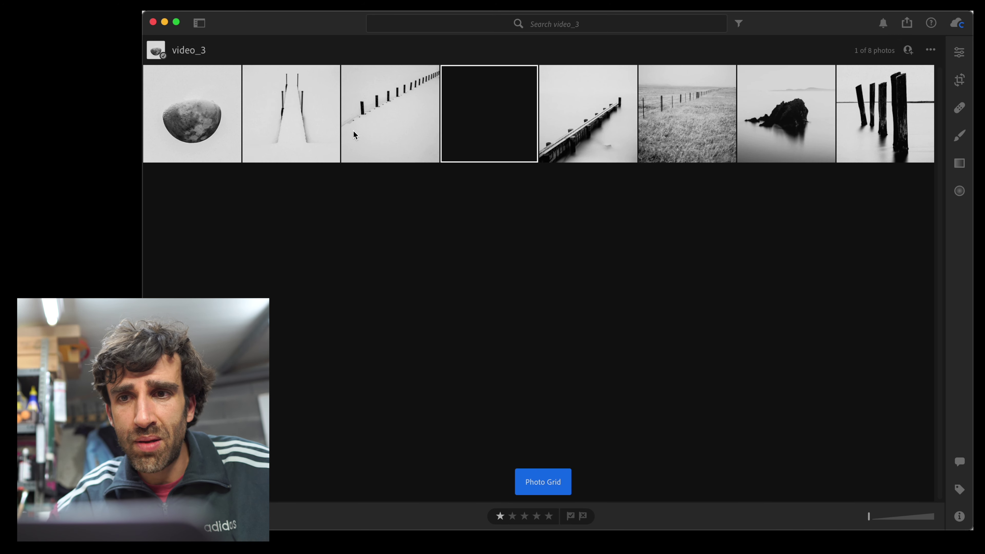
{"action": "double_click", "coordinate": [707, 130]}
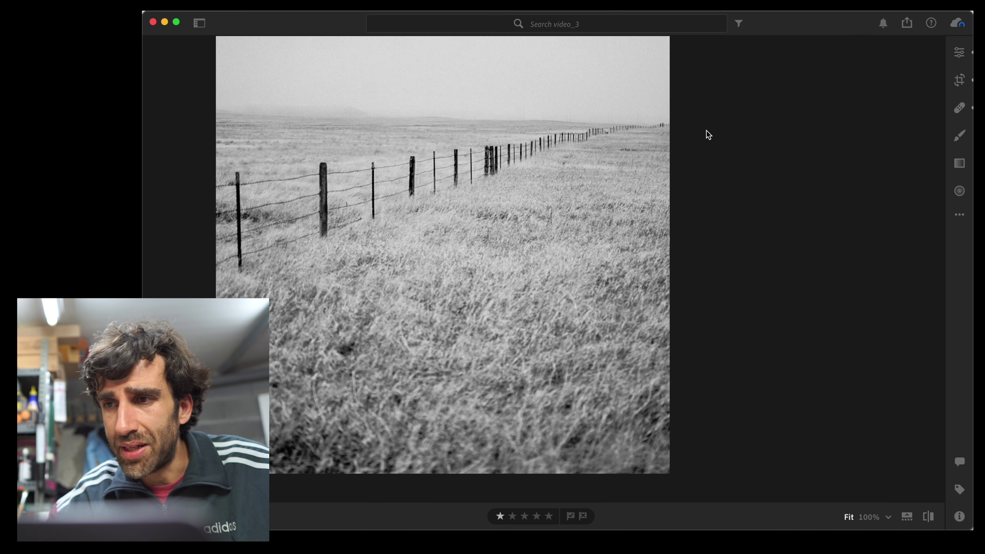
{"action": "scroll", "coordinate": [810, 345], "scroll_direction": "down", "scroll_amount": 5}
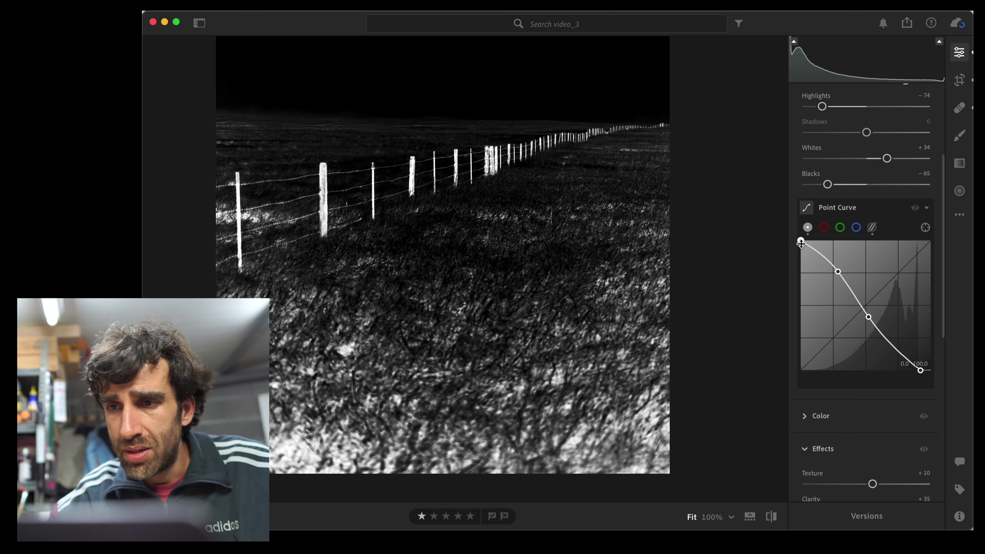
{"action": "left_click_drag", "start_coordinate": [801, 243], "coordinate": [801, 245]}
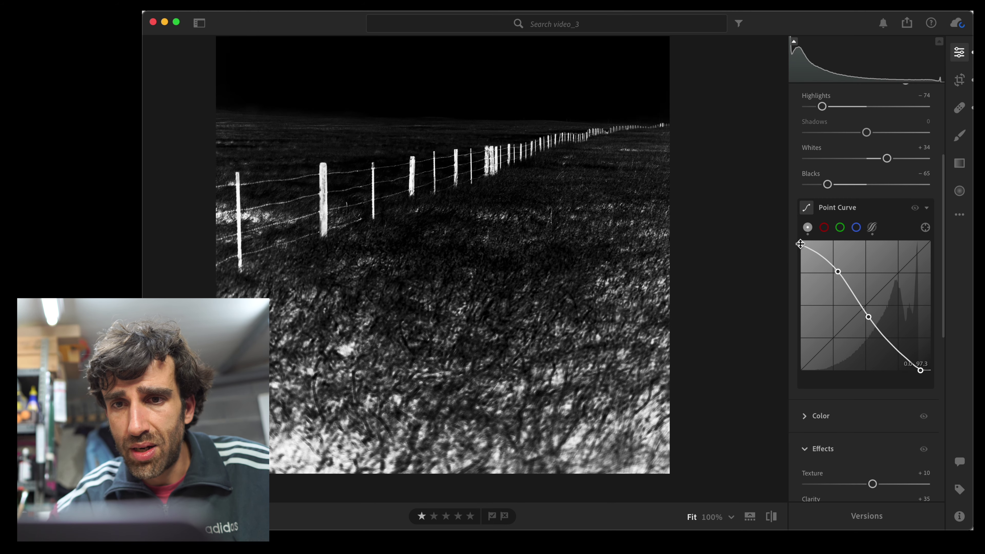
{"action": "left_click", "coordinate": [435, 161]}
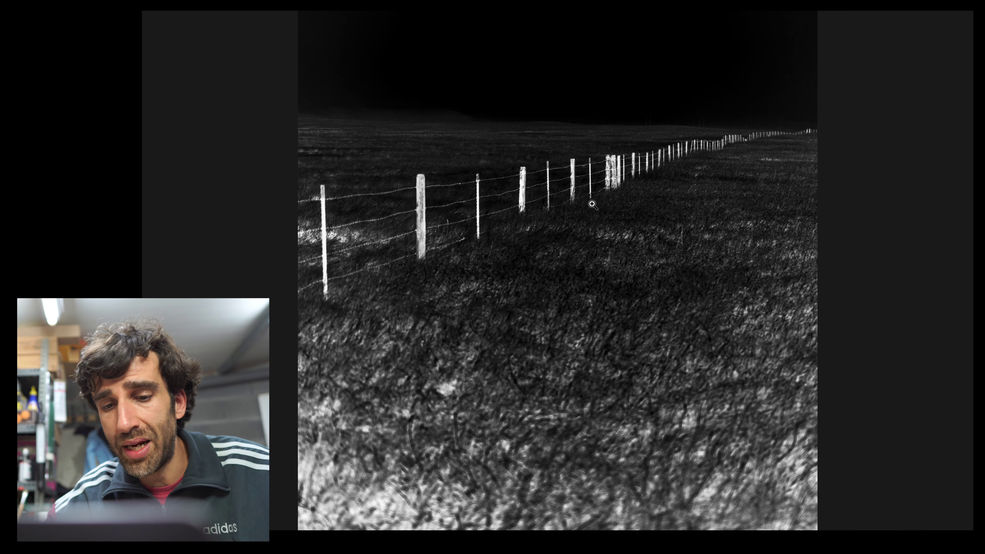
Step: Undo the fence photo's edits back to the gently rising curve version, then return to the grid
{"action": "key", "text": "f"}
{"action": "key", "text": "super+z"}
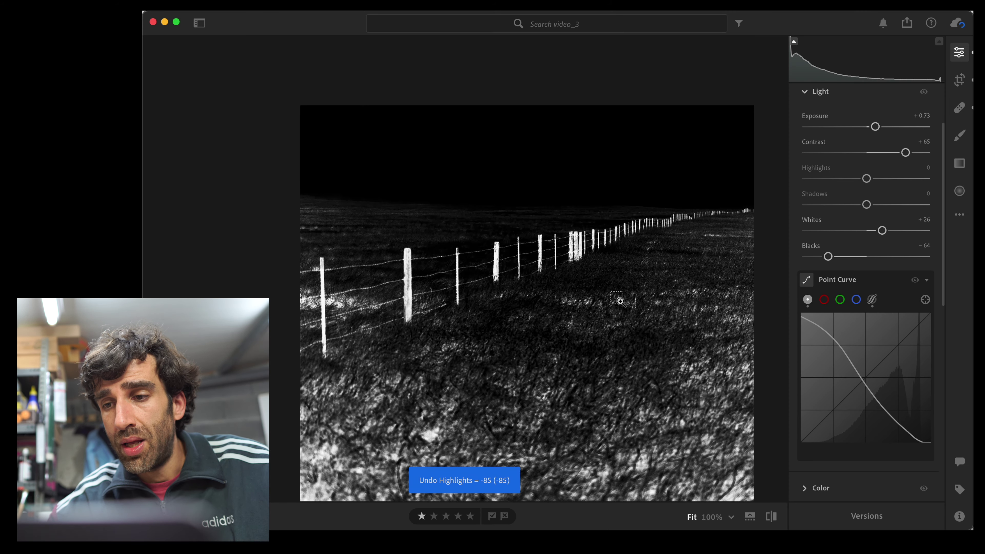
{"action": "key", "text": "super+z"}
{"action": "key", "text": "super+z"}
{"action": "key", "text": "super+z"}
{"action": "key", "text": "super+z"}
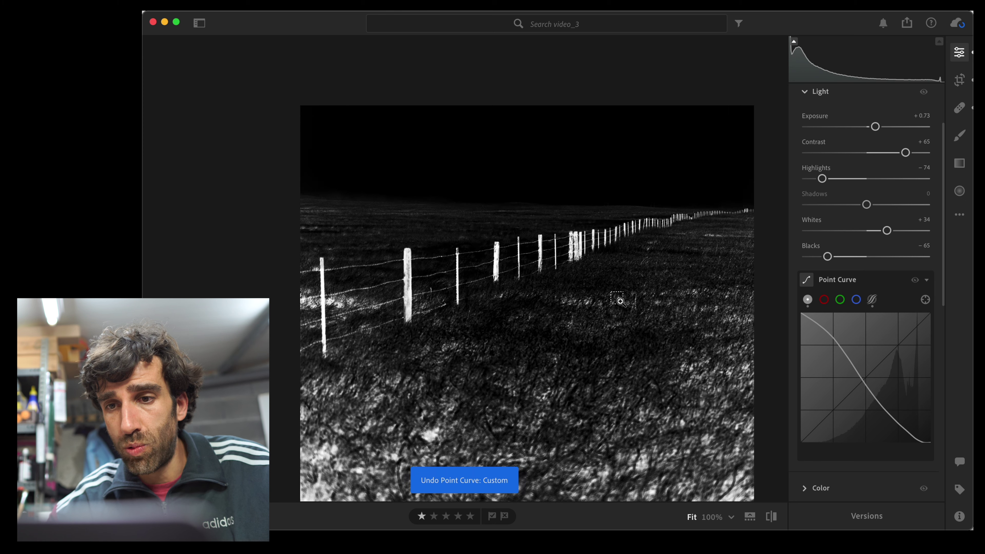
{"action": "key", "text": "super+z"}
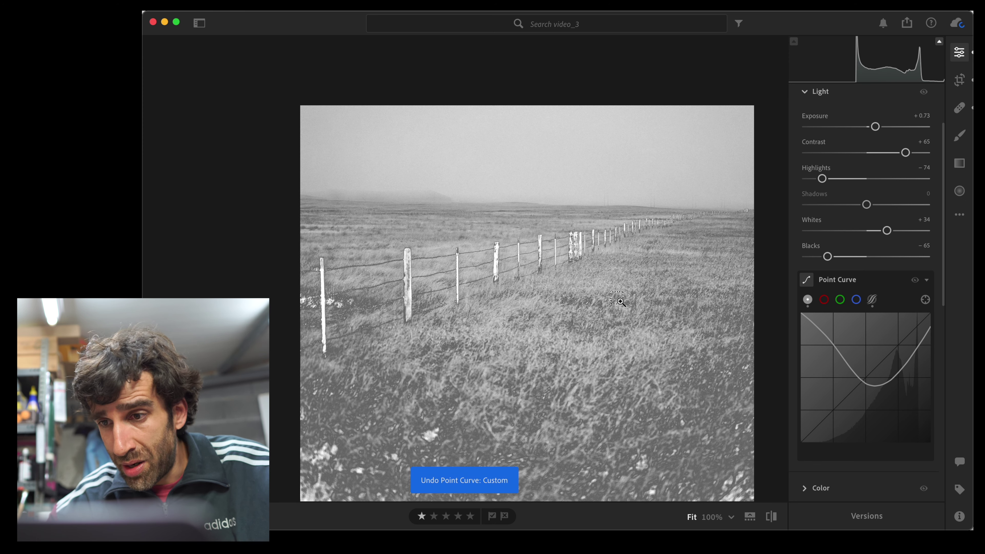
{"action": "key", "text": "super+z"}
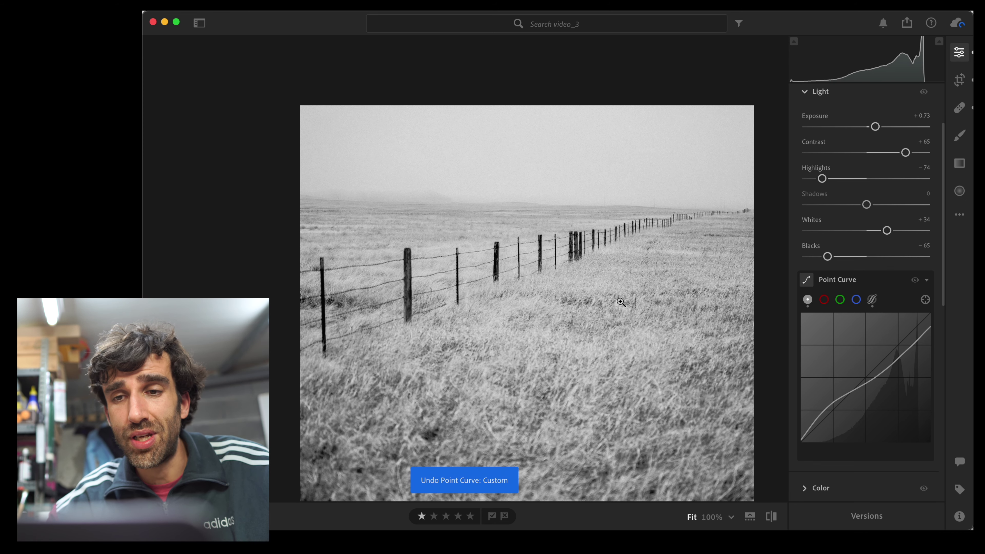
{"action": "key", "text": "g"}
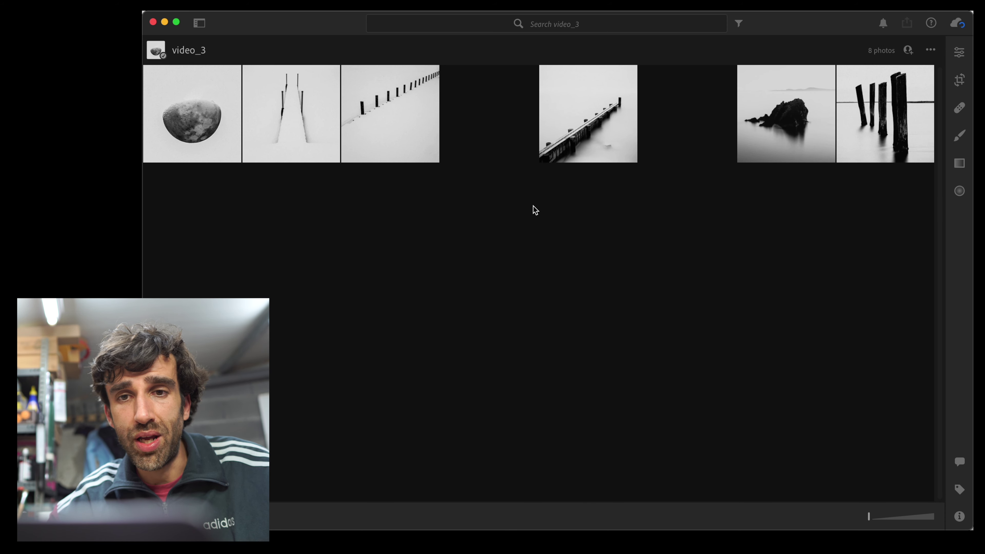
{"action": "double_click", "coordinate": [183, 146]}
{"action": "key", "text": "f"}
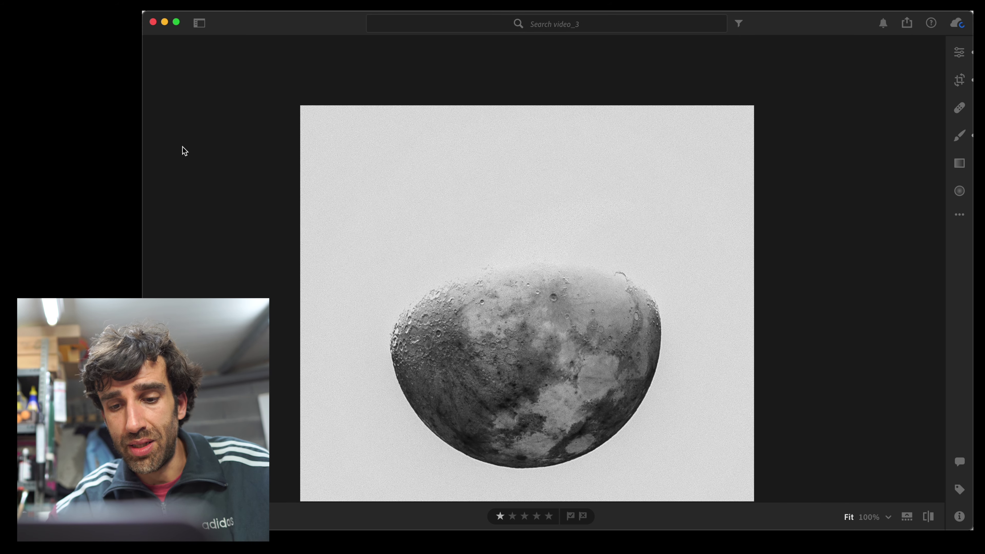
{"action": "key", "text": "g"}
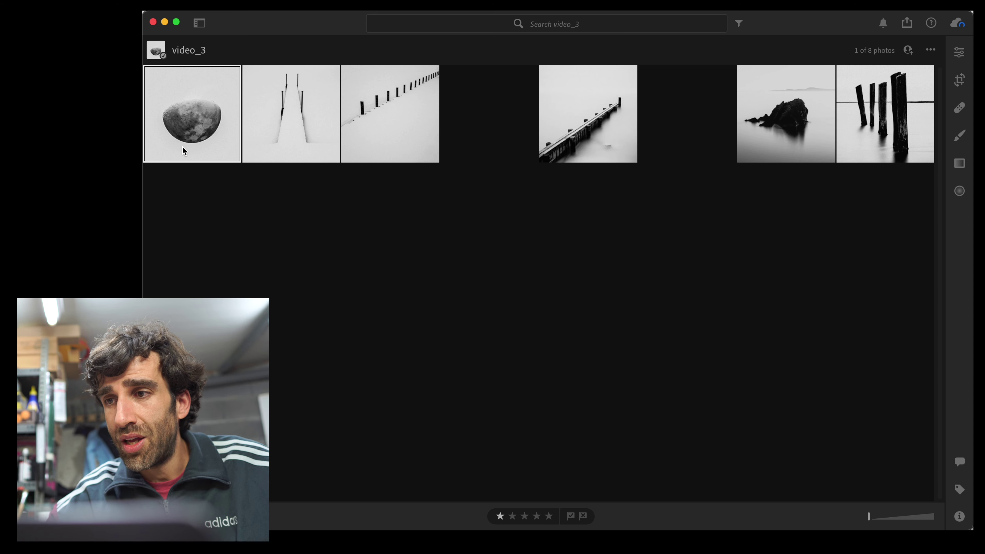
Step: Open the moon photo in Edit and collapse its Effects and Light sections
{"action": "left_click", "coordinate": [960, 54]}
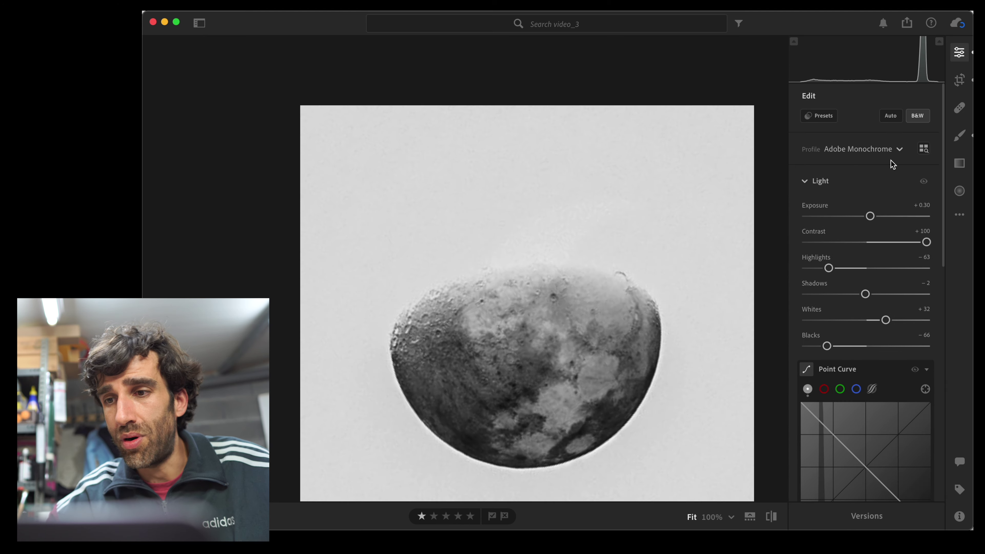
{"action": "scroll", "coordinate": [859, 274], "scroll_direction": "down", "scroll_amount": 10}
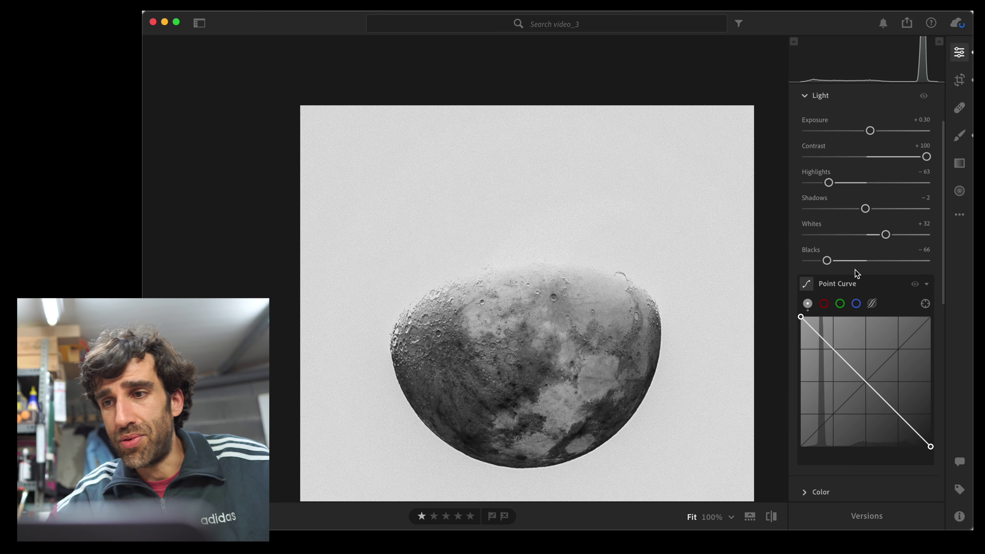
{"action": "scroll", "coordinate": [856, 273], "scroll_direction": "down", "scroll_amount": 5}
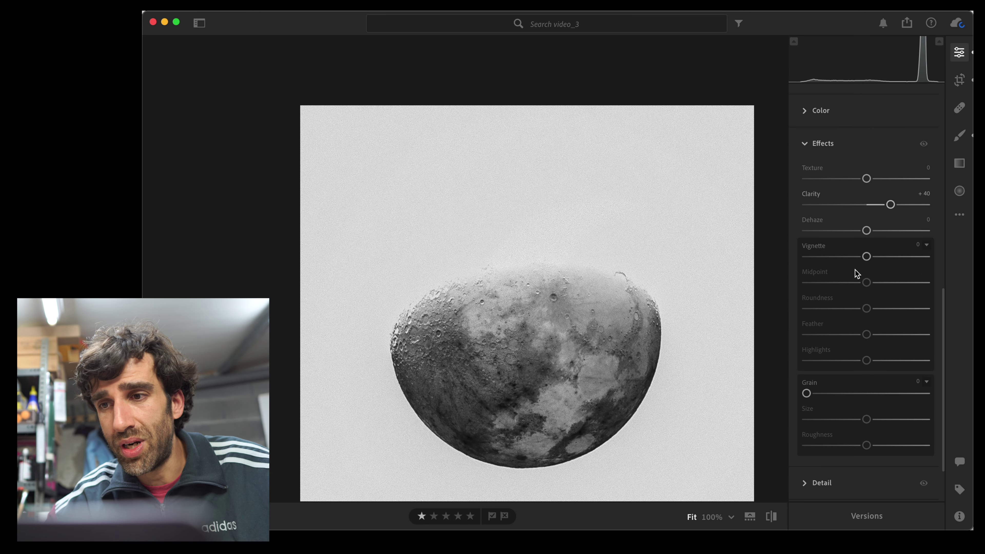
{"action": "left_click", "coordinate": [805, 142]}
{"action": "scroll", "coordinate": [868, 293], "scroll_direction": "up", "scroll_amount": 8}
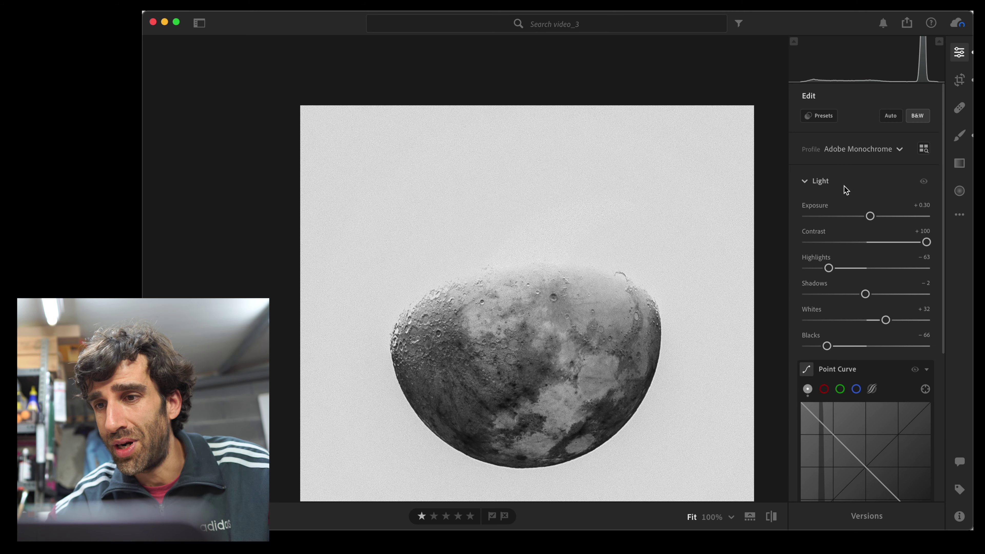
{"action": "left_click", "coordinate": [809, 181]}
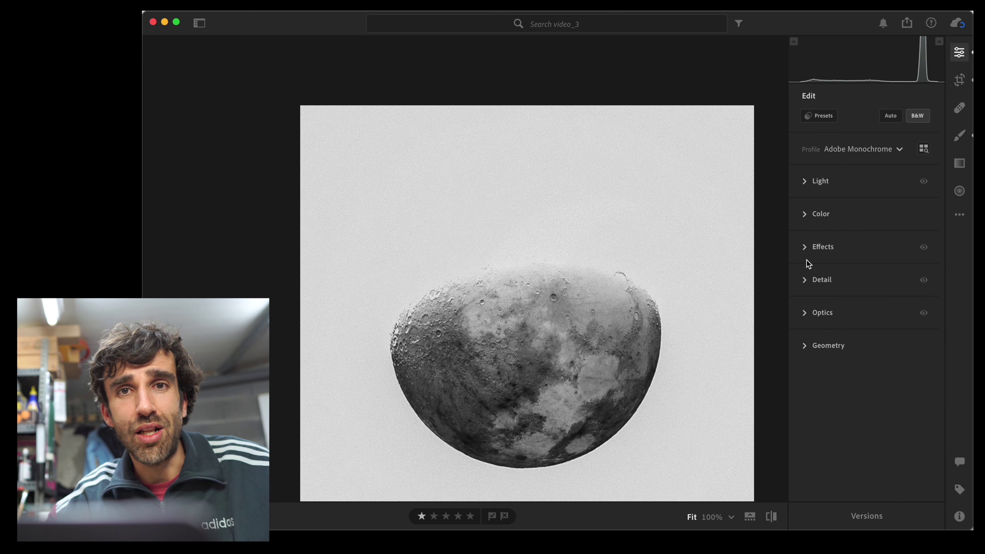